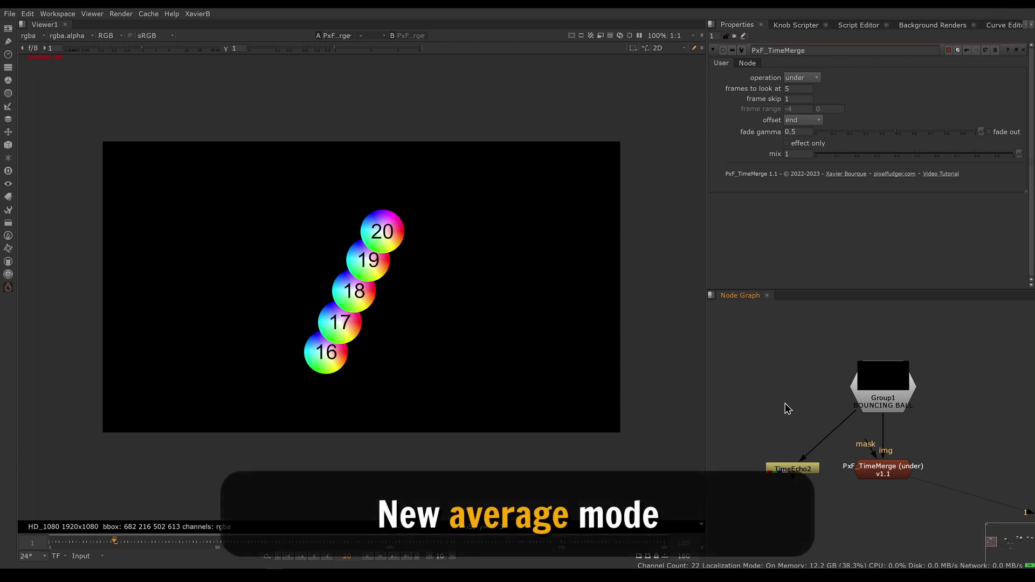
# Step: Set the PxF_TimeMerge operation to average to see how the trail frames blend
pyautogui.click(812, 78)
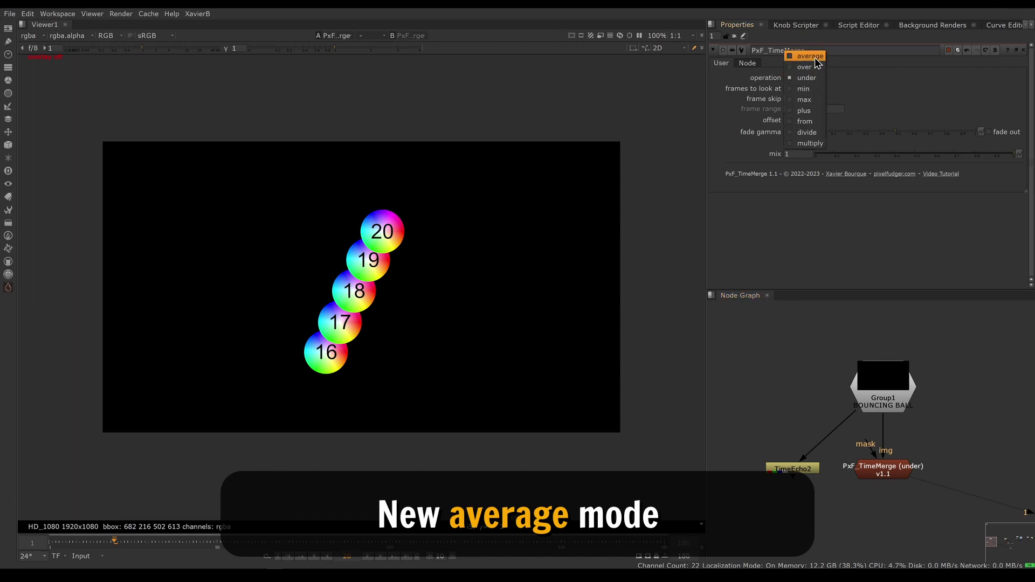
pyautogui.click(814, 58)
pyautogui.moveTo(271, 168); pyautogui.dragTo(425, 422)
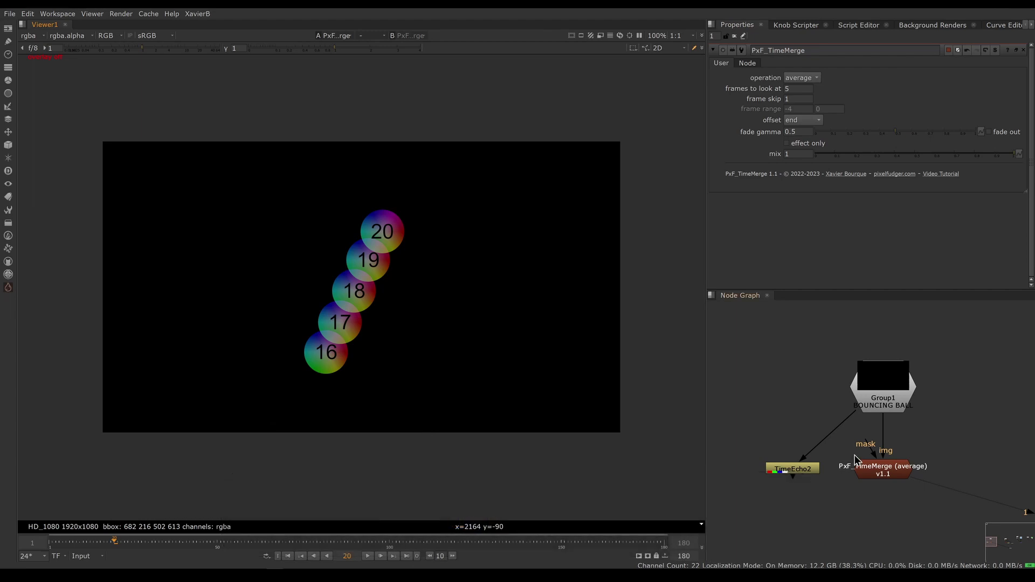
# Step: Open the TimeEcho2 properties and review its available TimeEcho methods, keeping Average
pyautogui.doubleClick(810, 476)
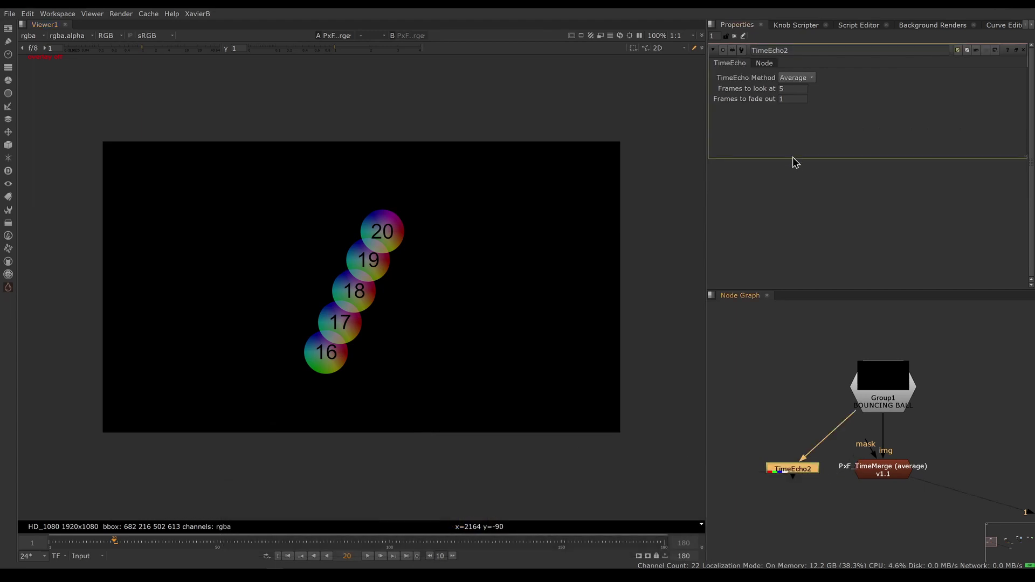
pyautogui.click(804, 79)
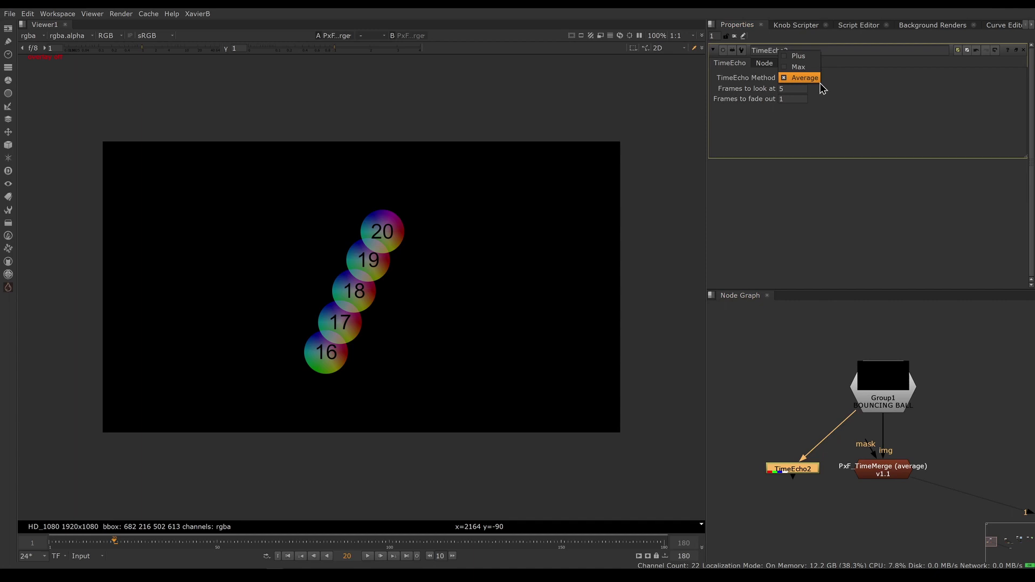
pyautogui.click(820, 82)
# Step: Reopen the PxF_TimeMerge properties and set its operation to under
pyautogui.doubleClick(902, 468)
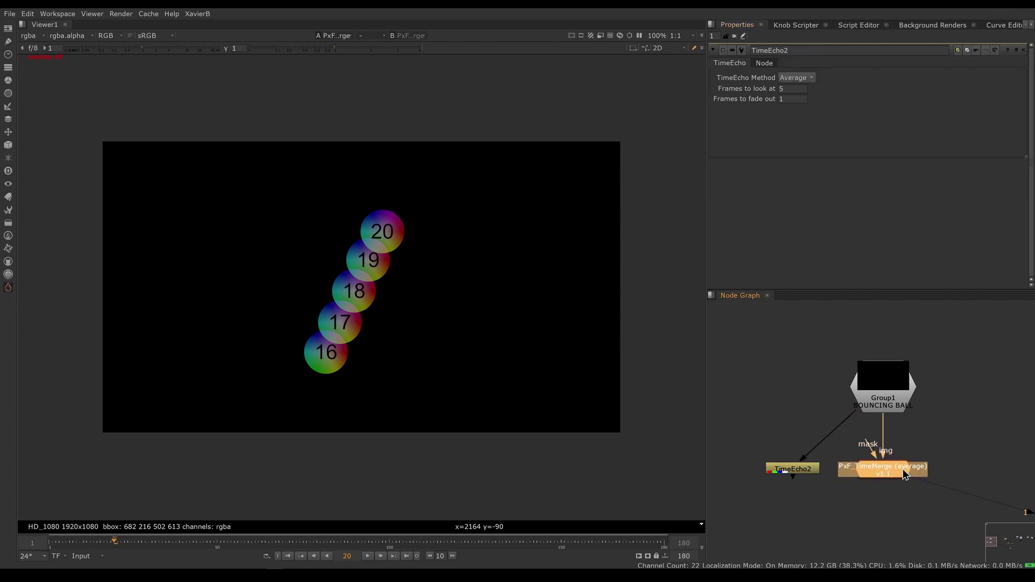
pyautogui.click(804, 79)
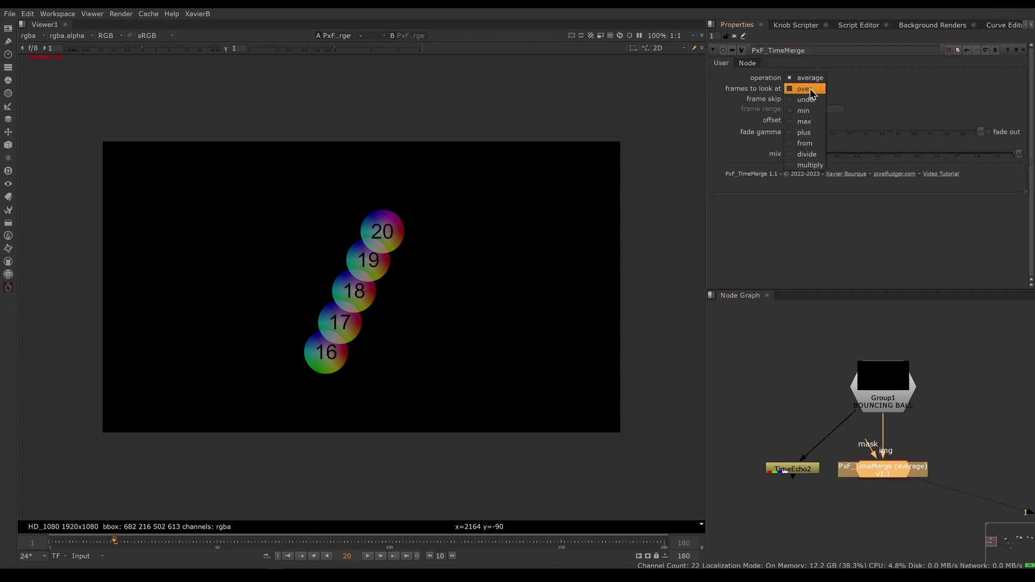
pyautogui.click(806, 99)
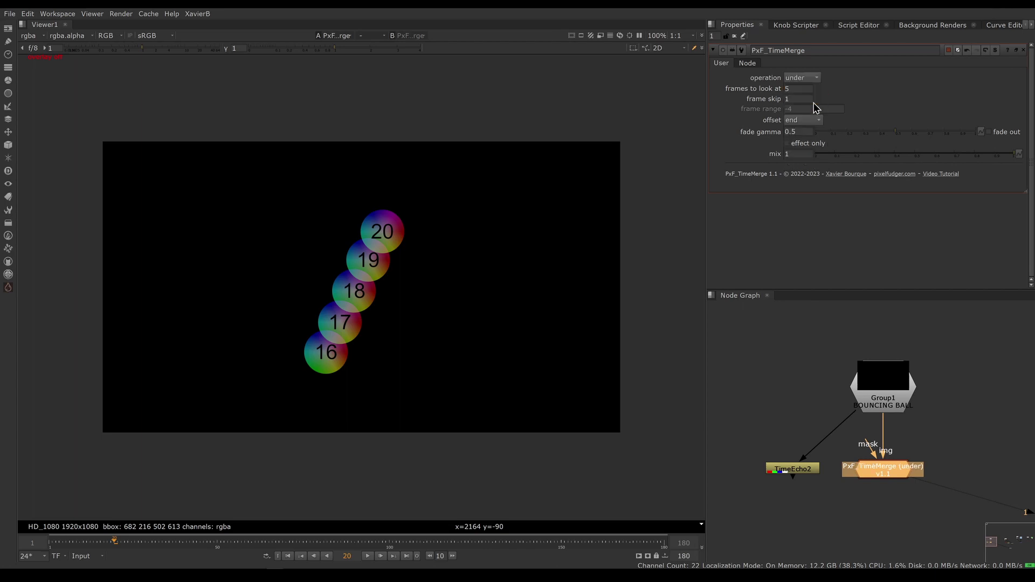
# Step: Enable fade out on PxF_TimeMerge and set the frames to look at to 15
pyautogui.click(988, 132)
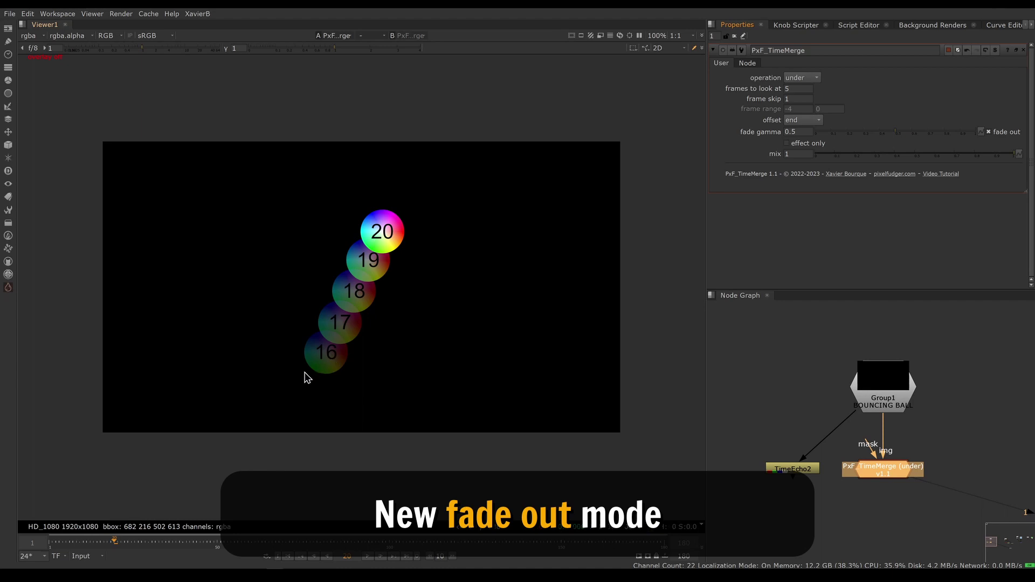
pyautogui.doubleClick(798, 88)
pyautogui.write('15')
pyautogui.press('Return')
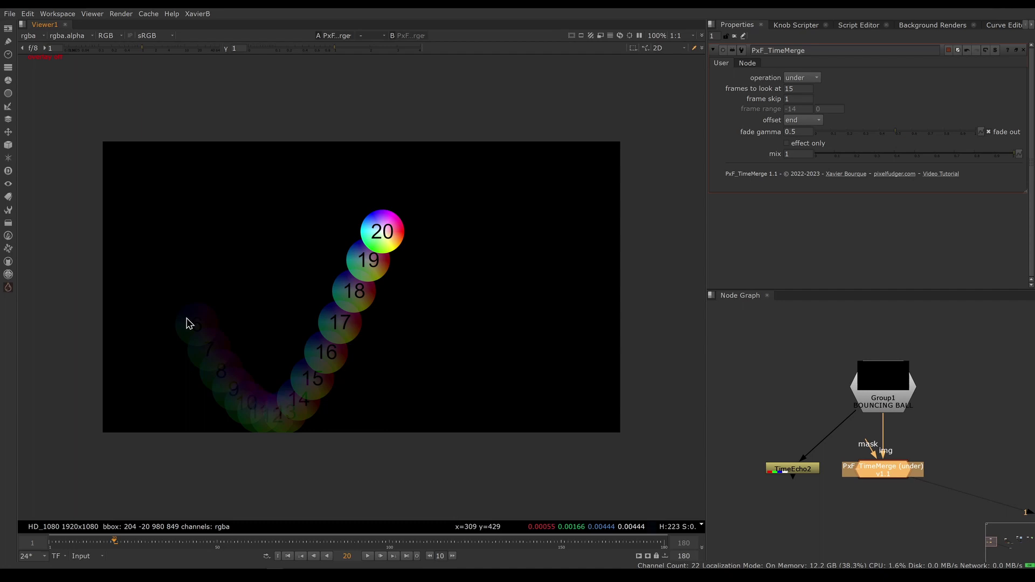
pyautogui.moveTo(368, 190); pyautogui.dragTo(404, 252)
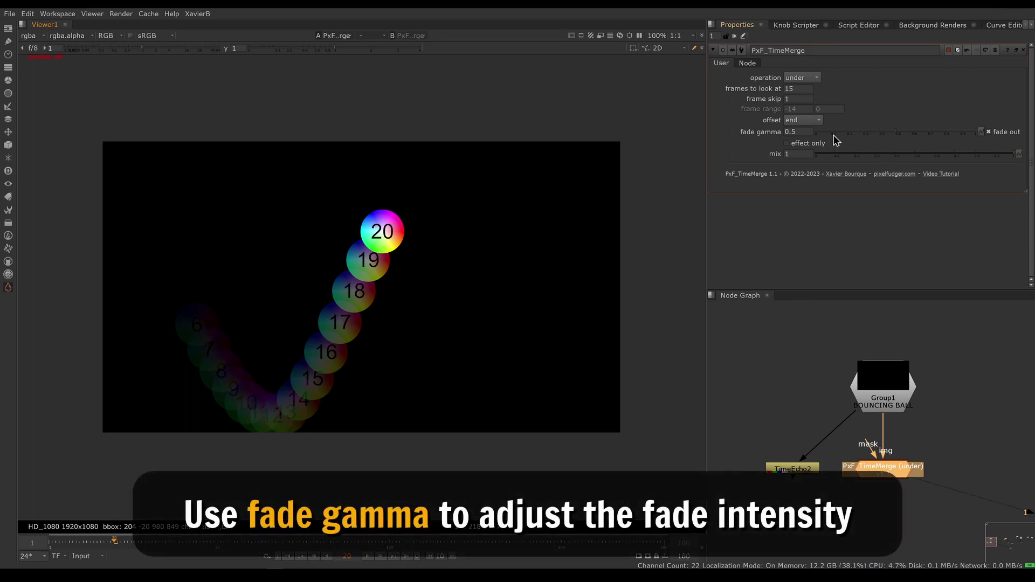
# Step: Try fade gamma values of 0.895 and 0.355 on PxF_TimeMerge, and reset it to 0.5
pyautogui.moveTo(891, 135); pyautogui.dragTo(959, 134)
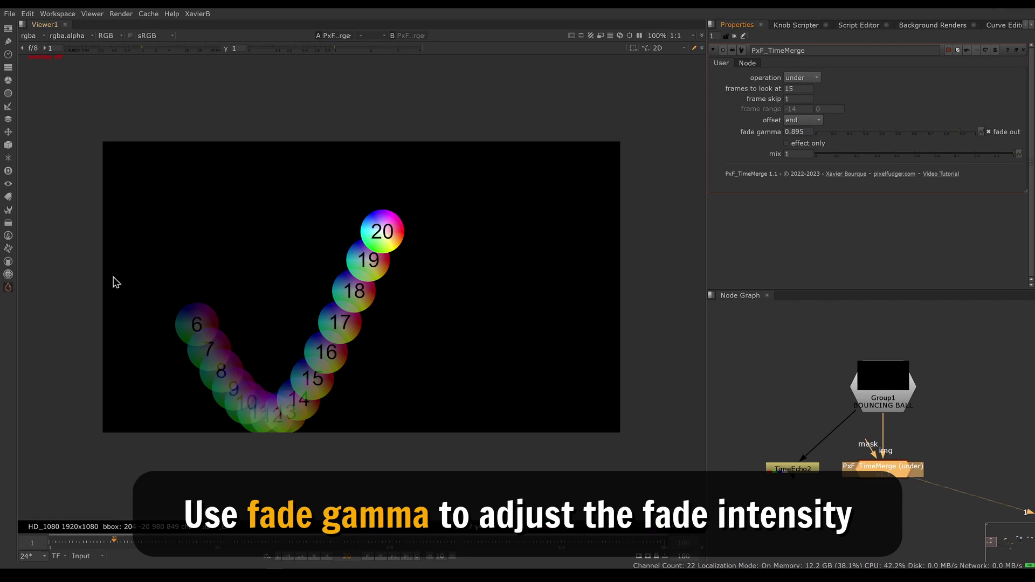
pyautogui.moveTo(959, 136); pyautogui.dragTo(872, 135)
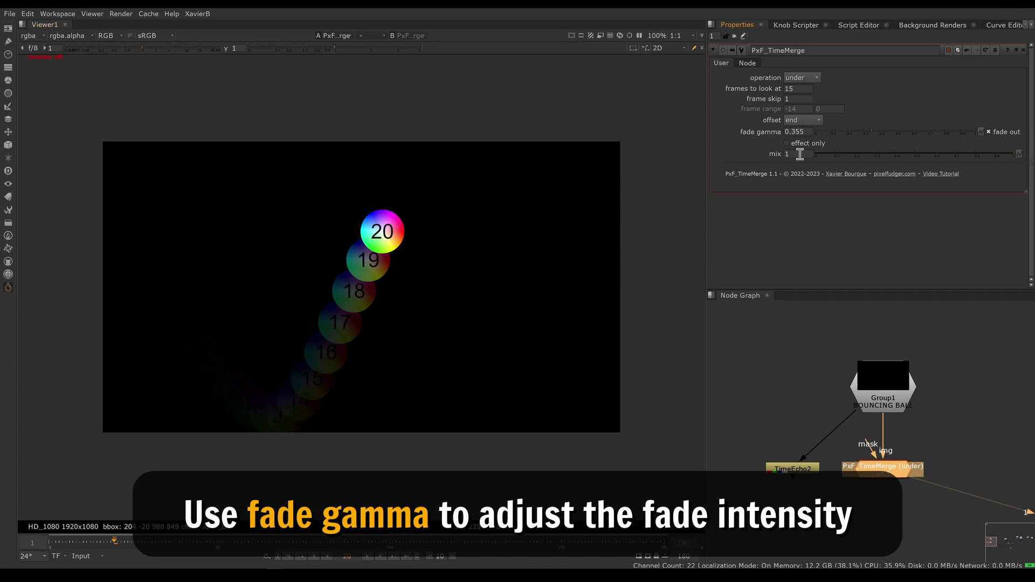
pyautogui.moveTo(806, 130); pyautogui.dragTo(778, 125)
pyautogui.write('0.')
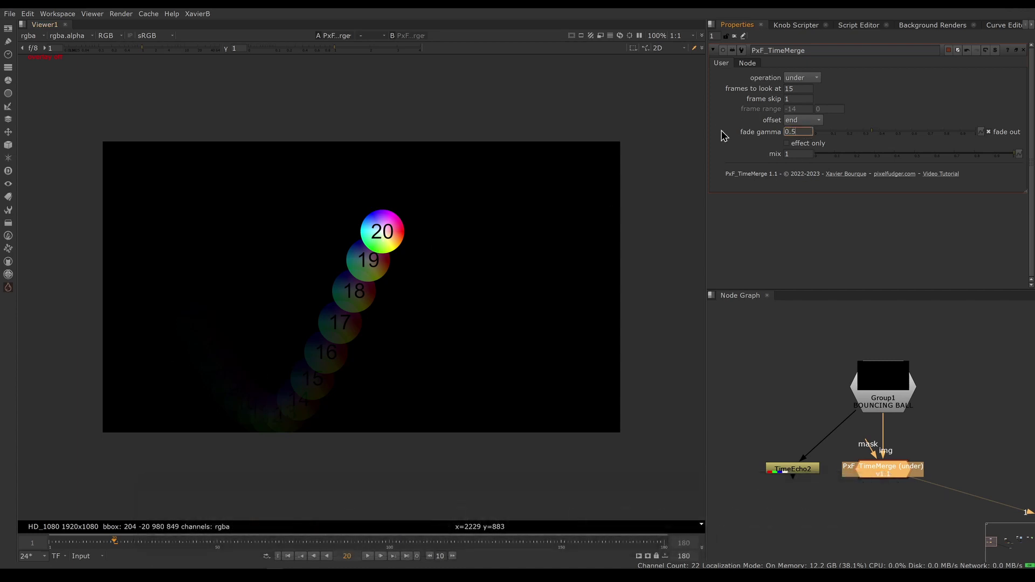
pyautogui.press('Return')
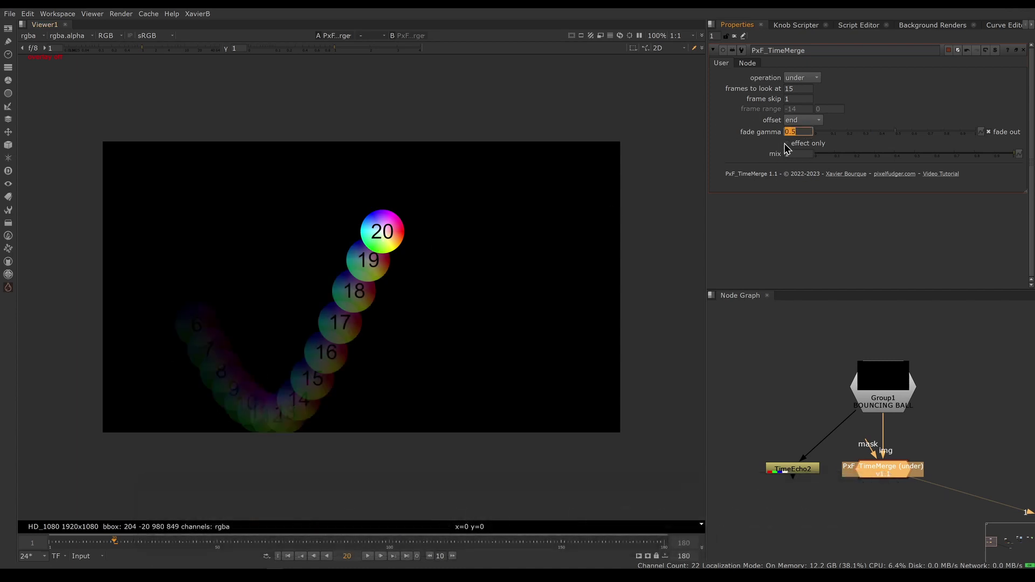
# Step: Turn on effect only in PxF_TimeMerge to inspect the time trail by itself, and turn the option off again
pyautogui.click(809, 147)
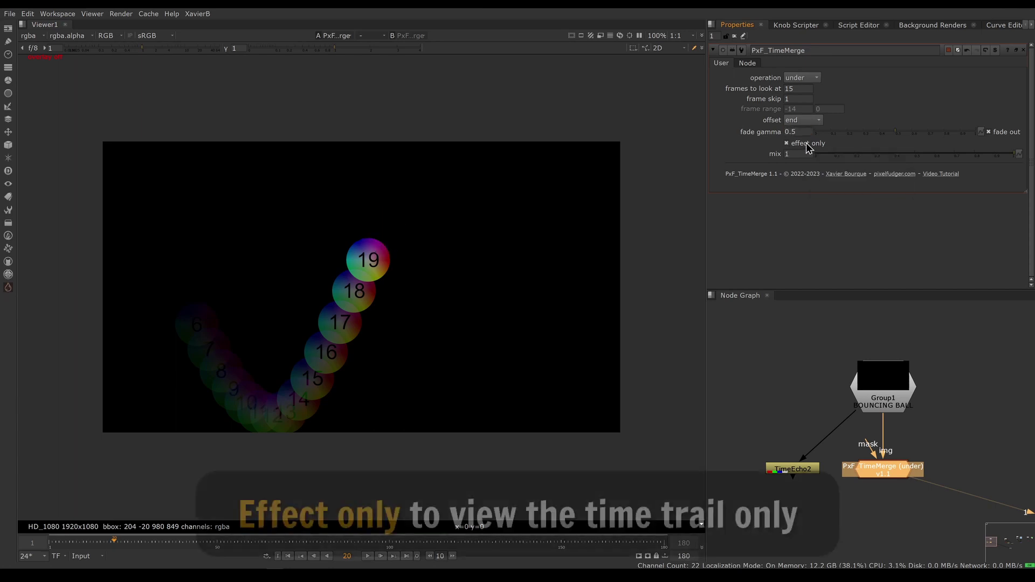
pyautogui.moveTo(350, 192); pyautogui.dragTo(413, 259)
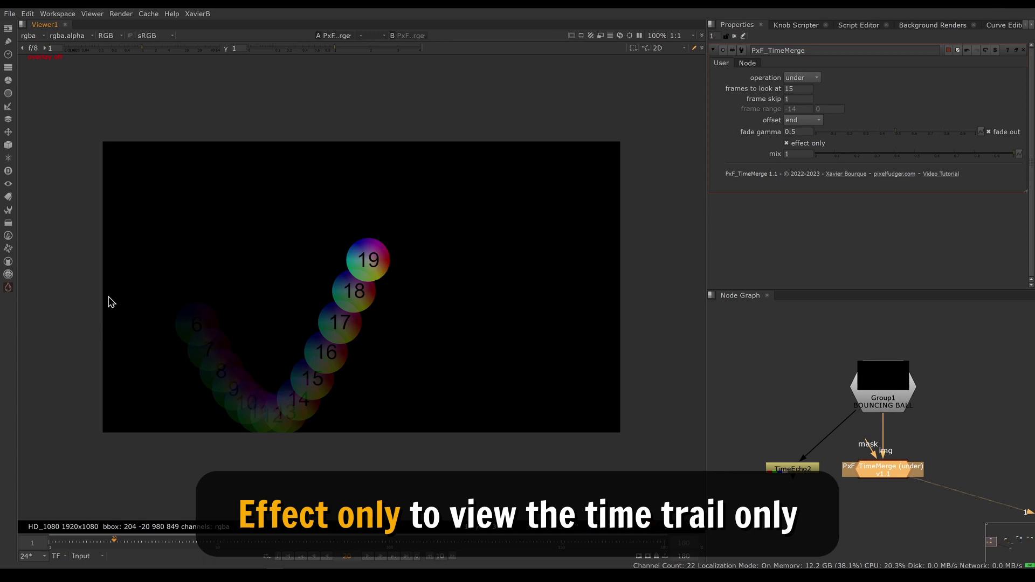
pyautogui.moveTo(150, 188); pyautogui.dragTo(411, 468)
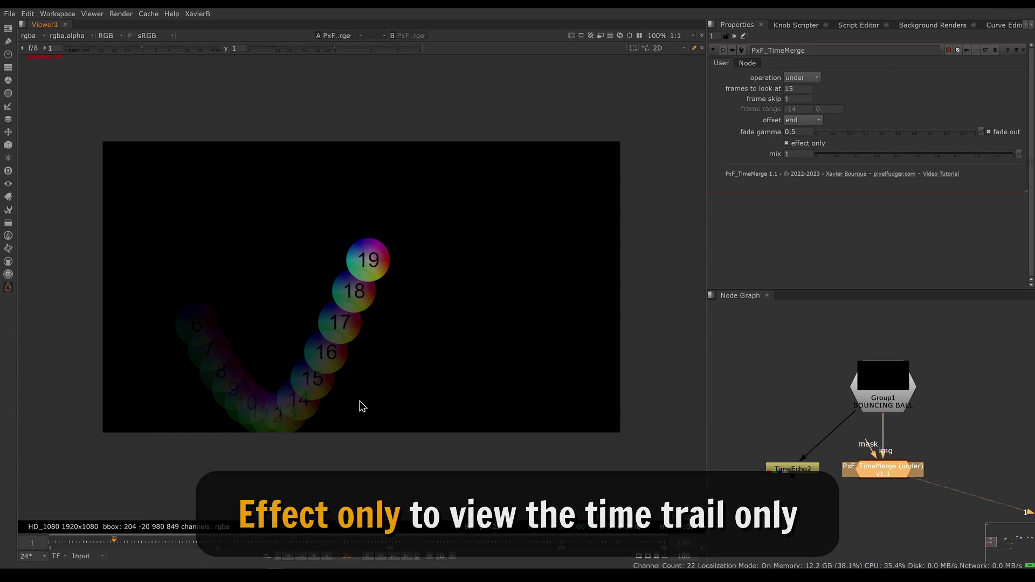
pyautogui.moveTo(342, 178); pyautogui.dragTo(419, 288)
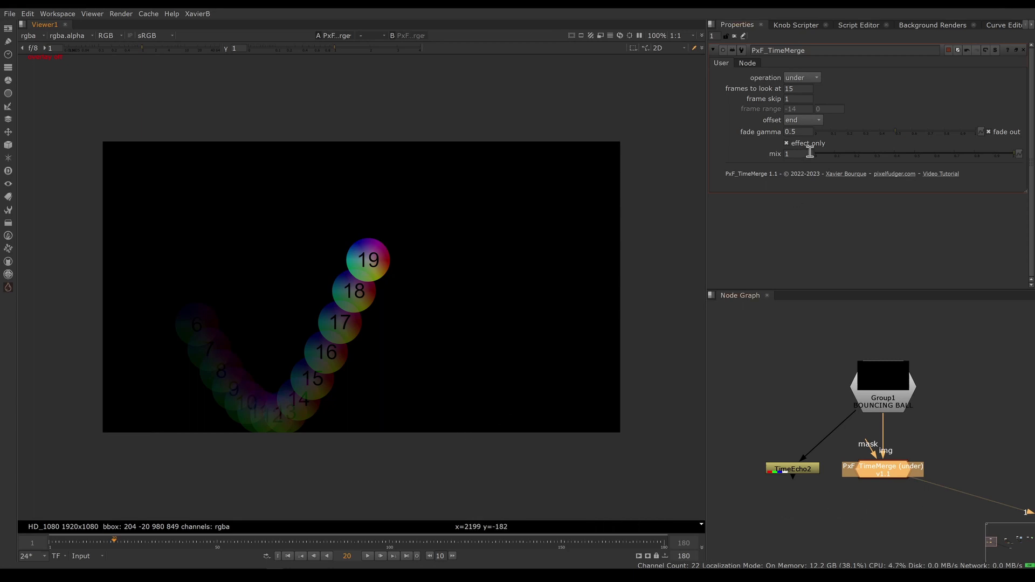
pyautogui.moveTo(342, 181); pyautogui.dragTo(399, 266)
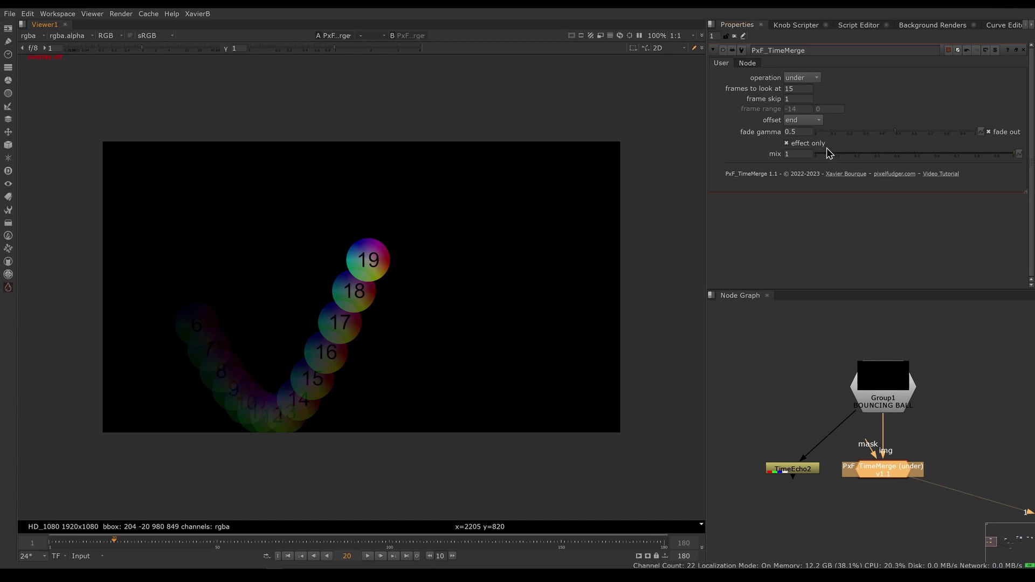
pyautogui.click(805, 145)
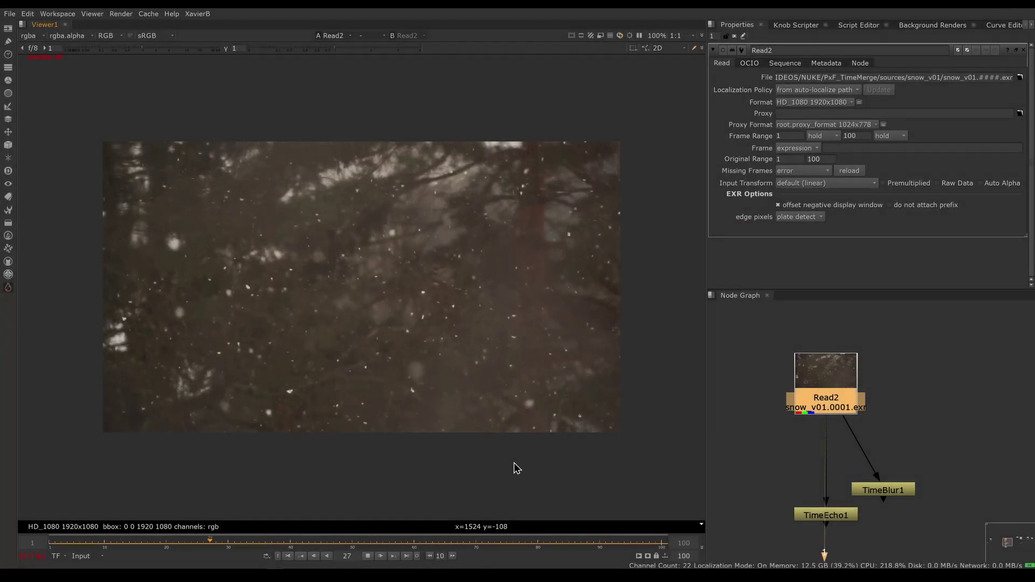
# Step: View the TimeEcho1 output on the snow footage, open its properties, stop playback and go to frame 40
pyautogui.moveTo(208, 144); pyautogui.dragTo(485, 425)
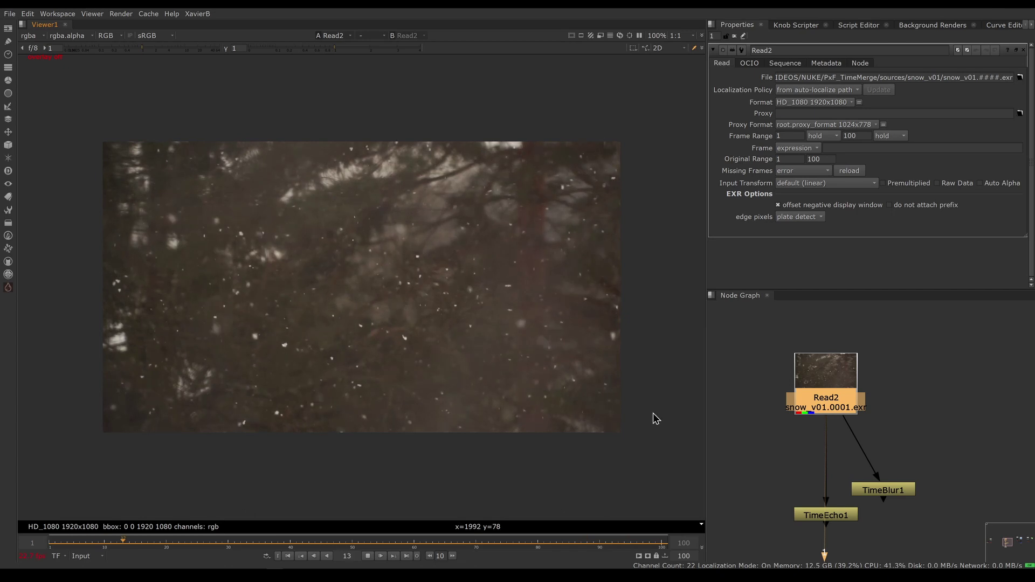
pyautogui.click(838, 517)
pyautogui.press('1')
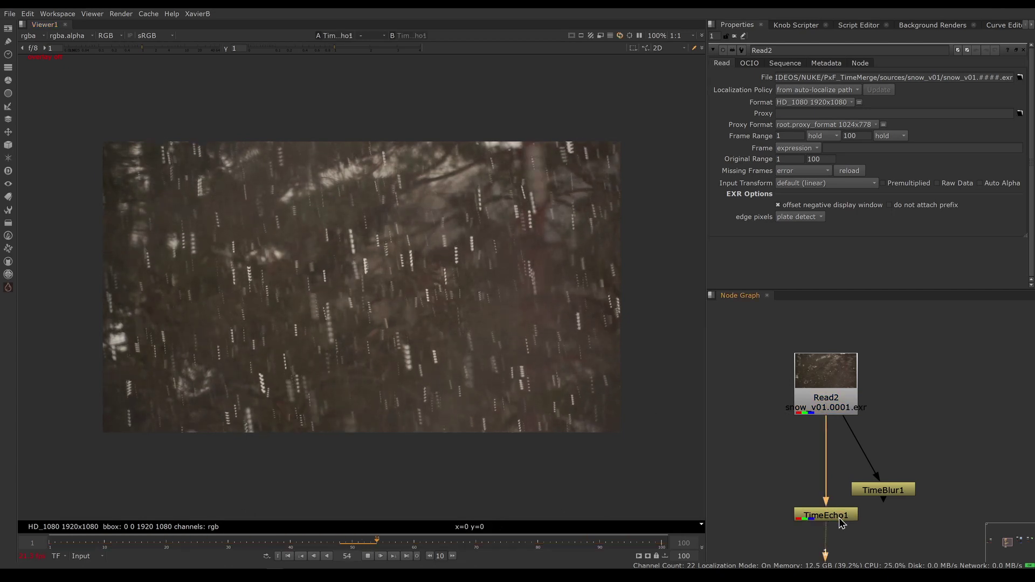
pyautogui.doubleClick(839, 516)
pyautogui.click(367, 555)
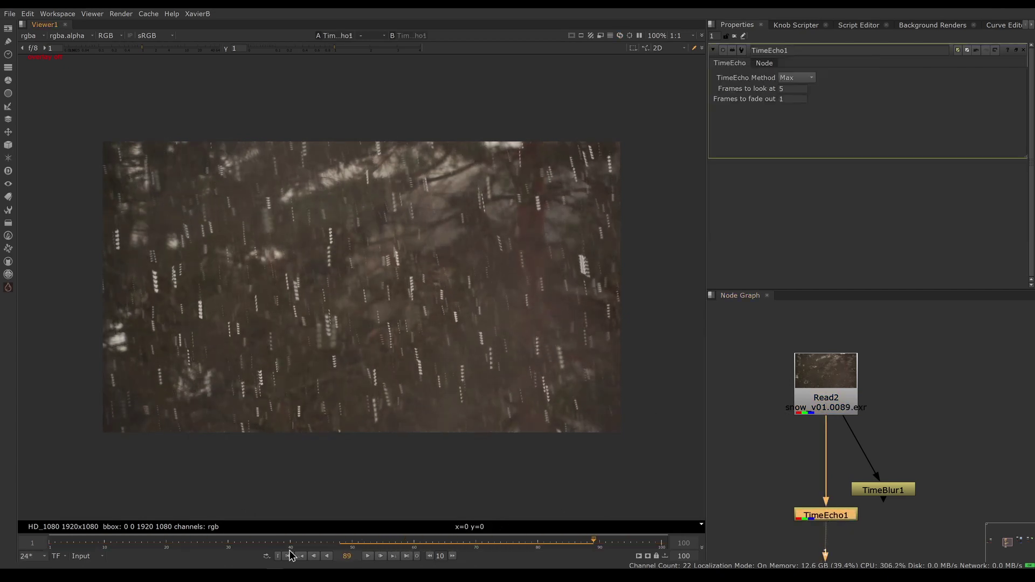
pyautogui.click(290, 542)
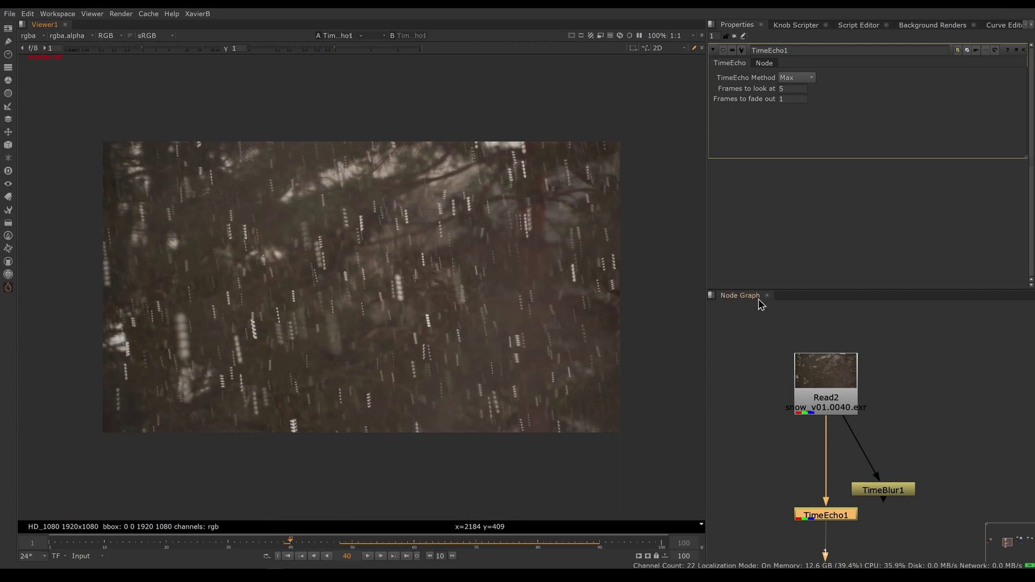
# Step: Compare the Plus and Max methods on TimeEcho1, and set the TimeEcho method to Average
pyautogui.click(809, 78)
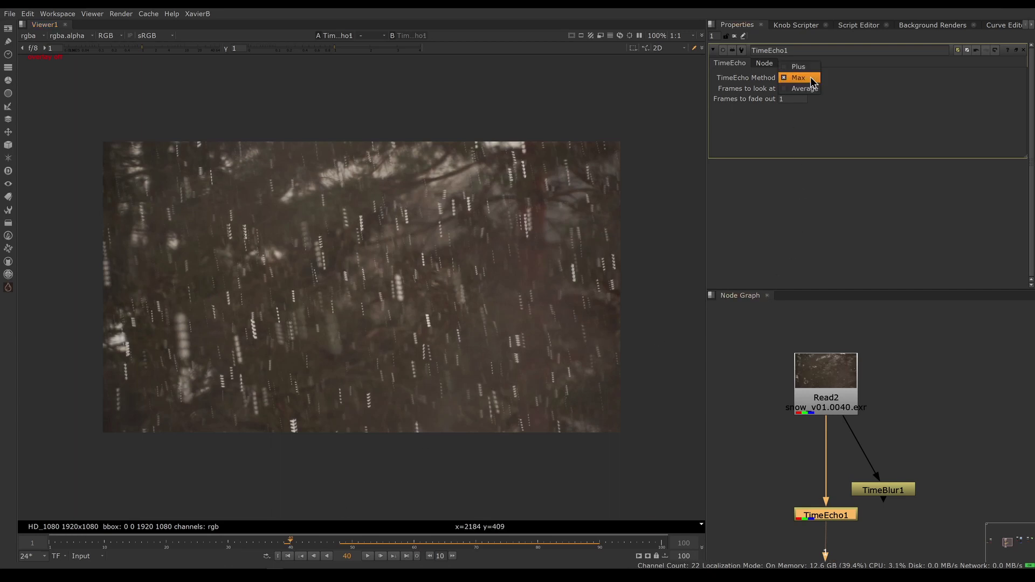
pyautogui.click(811, 67)
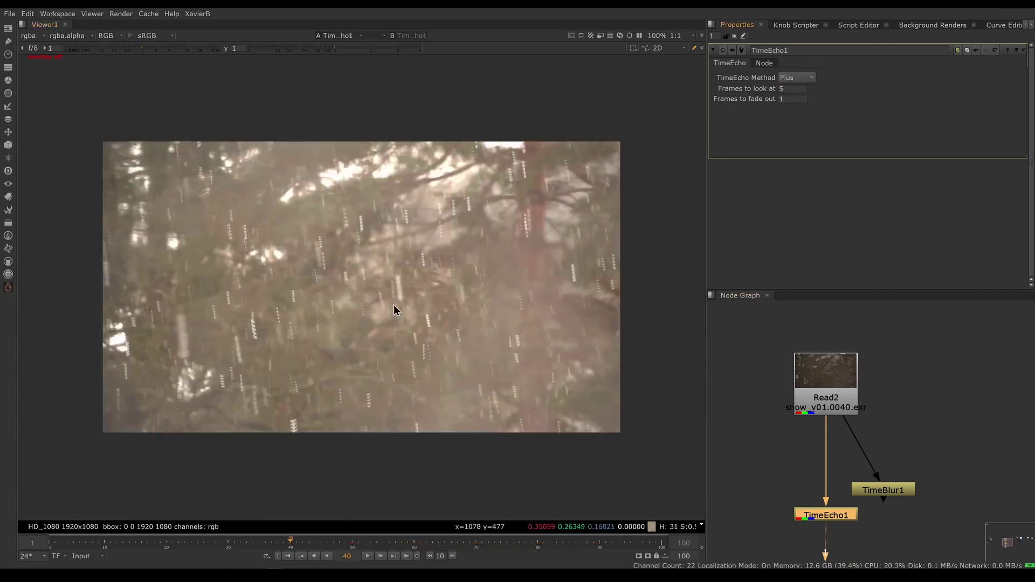
pyautogui.click(806, 79)
pyautogui.click(804, 88)
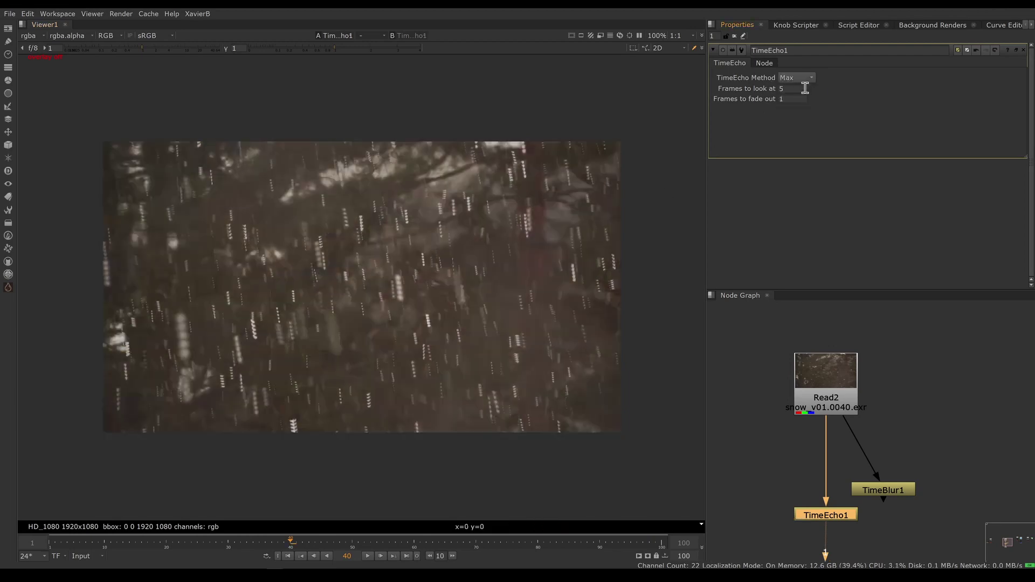
pyautogui.click(808, 78)
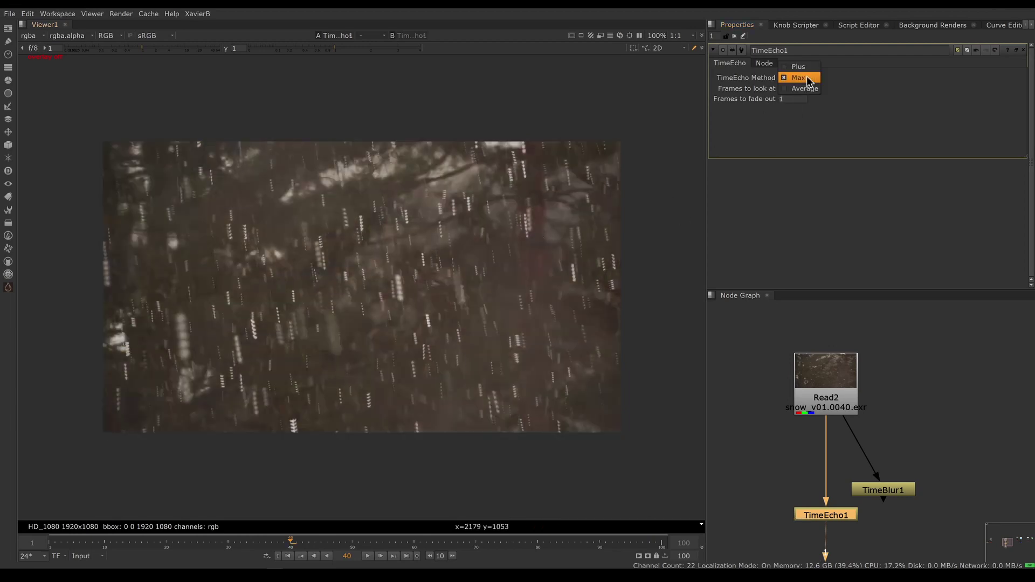
pyautogui.click(809, 89)
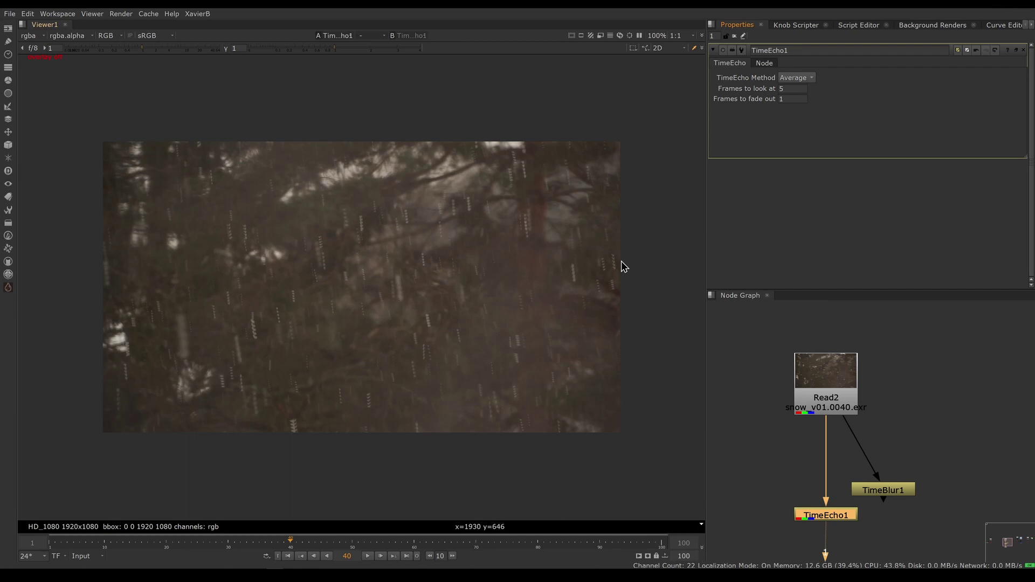
# Step: Try 15 and 25 frames to look at on TimeEcho1, and restore the value to 5
pyautogui.click(789, 89)
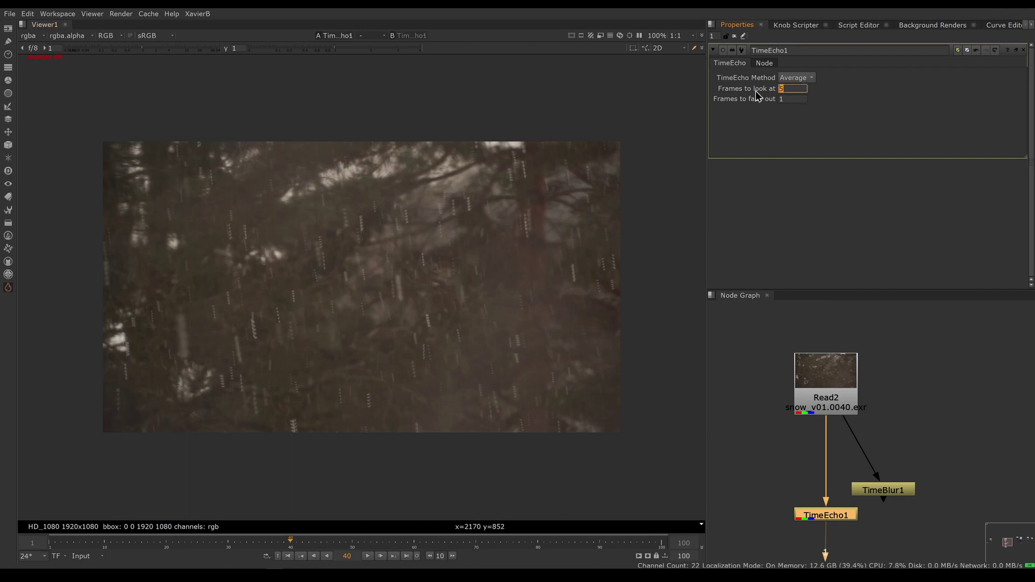
pyautogui.write('15')
pyautogui.press('Return')
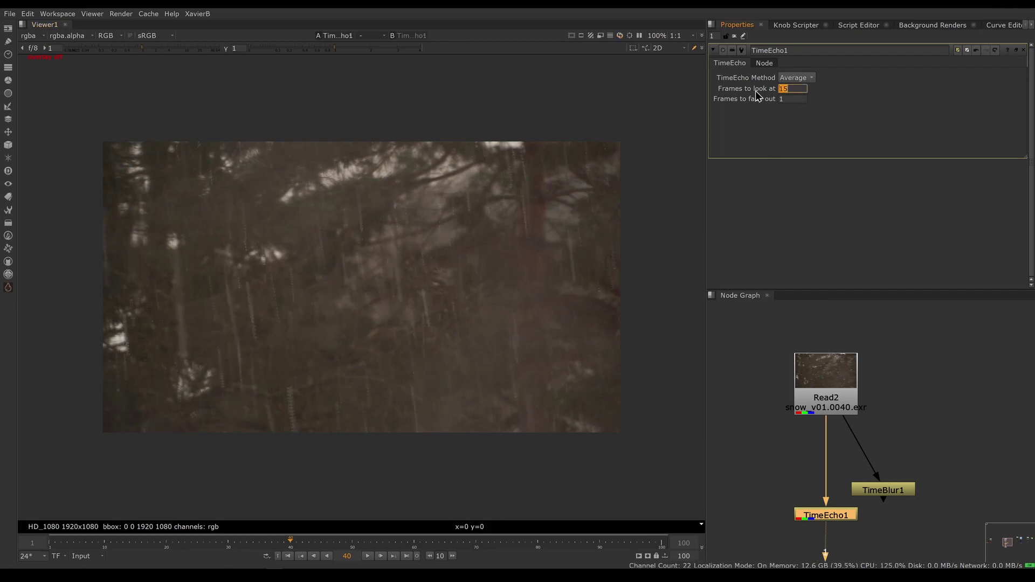
pyautogui.write('5')
pyautogui.press('Return')
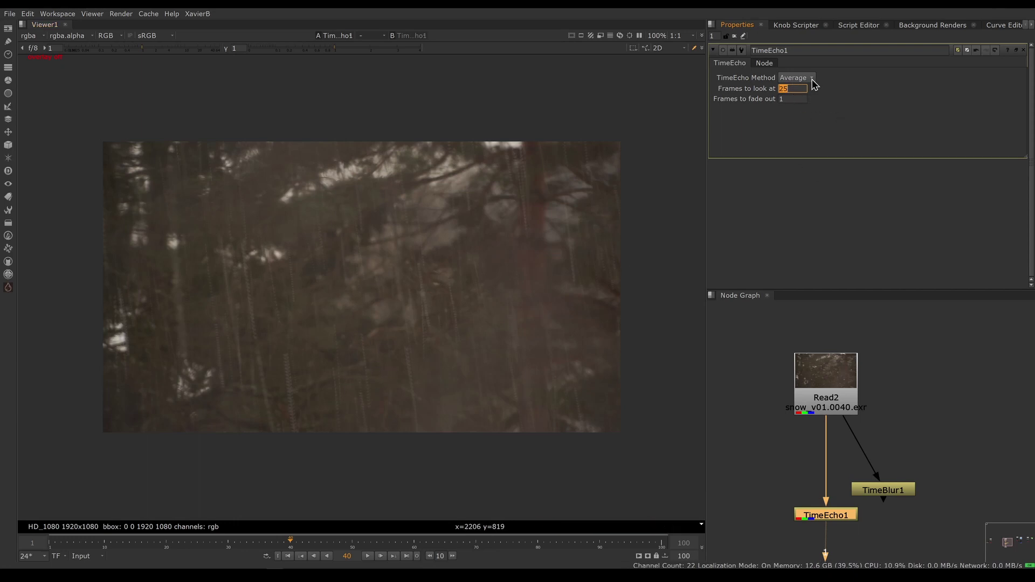
pyautogui.press('Return')
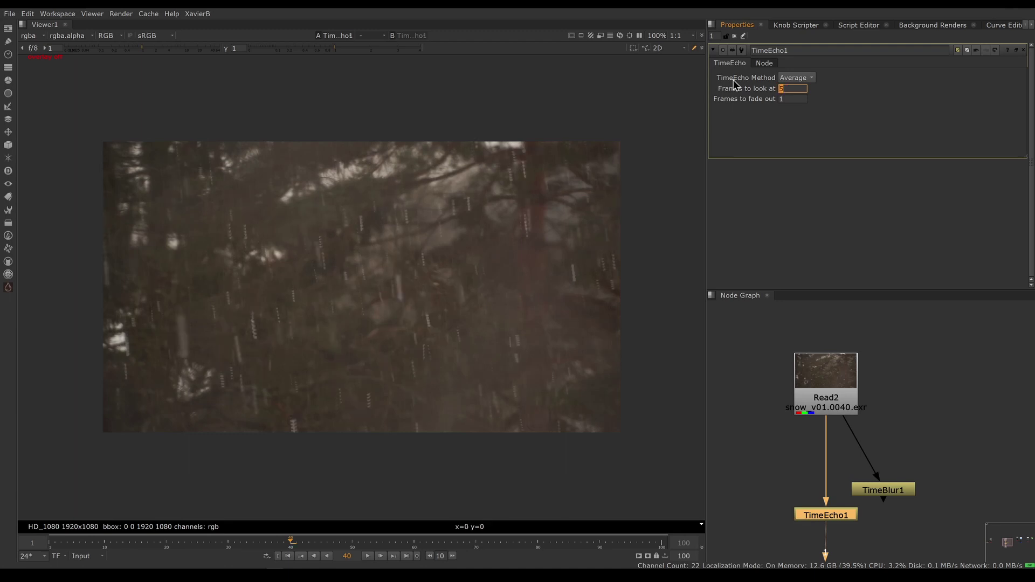
# Step: Go to the first frame and enlarge the viewer image to 200% to inspect the TimeEcho1 result
pyautogui.click(288, 558)
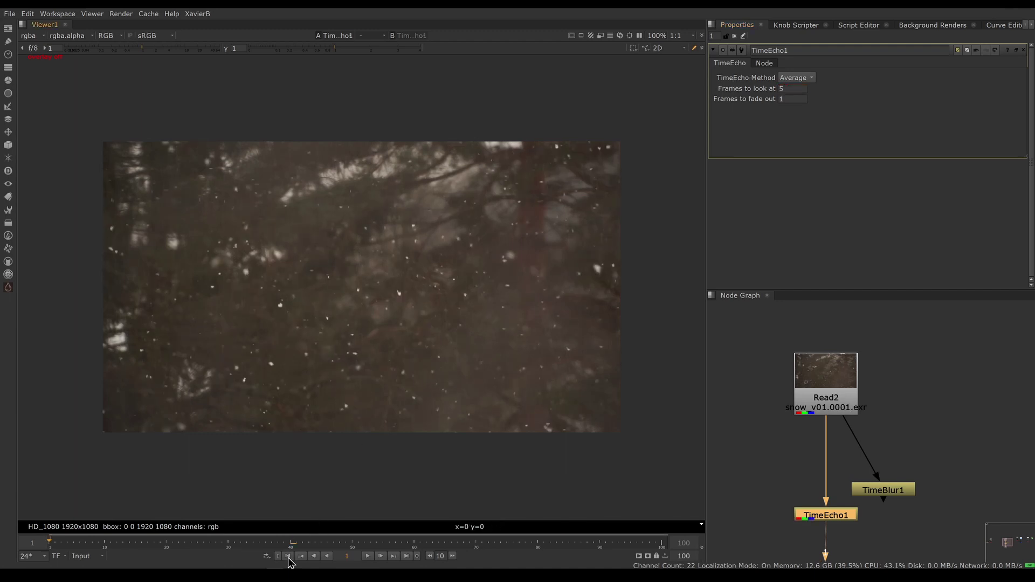
pyautogui.scroll(2, 397, 278)
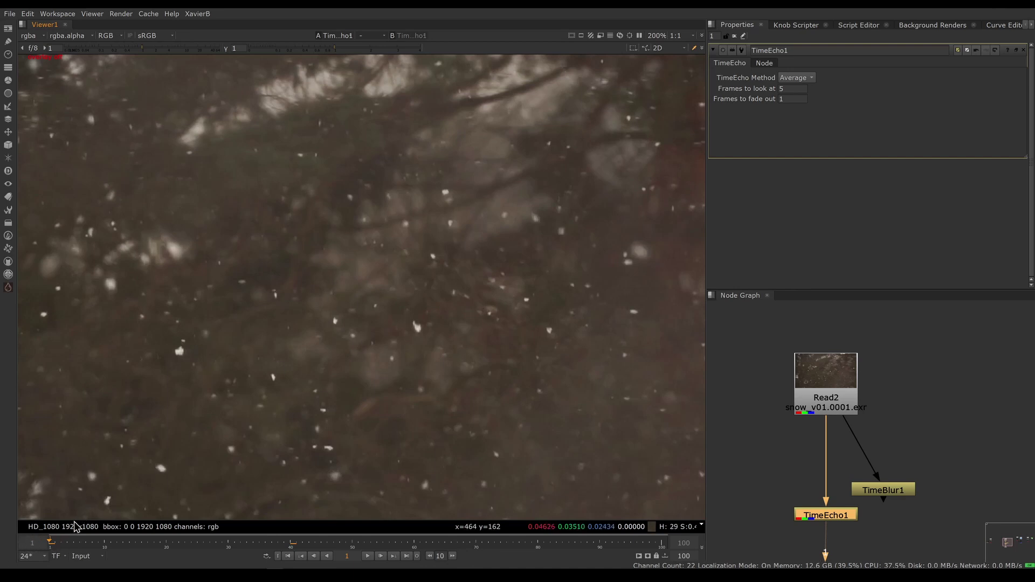
# Step: Inspect the TimeEcho1 result at frame 19 and review the available TimeEcho methods without changing Average
pyautogui.click(85, 541)
pyautogui.moveTo(85, 541); pyautogui.dragTo(160, 539)
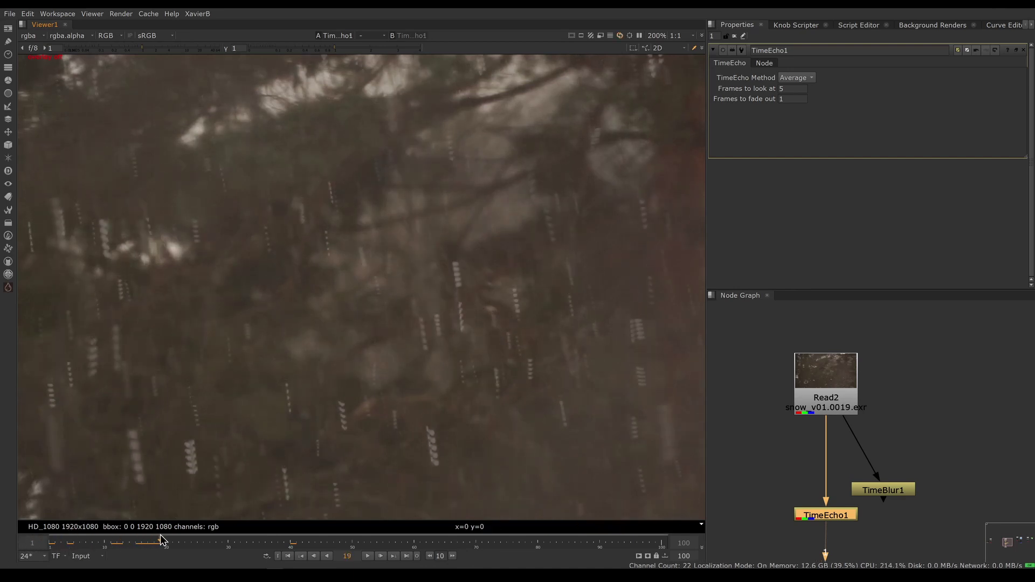
pyautogui.moveTo(836, 519); pyautogui.dragTo(837, 524)
pyautogui.click(796, 77)
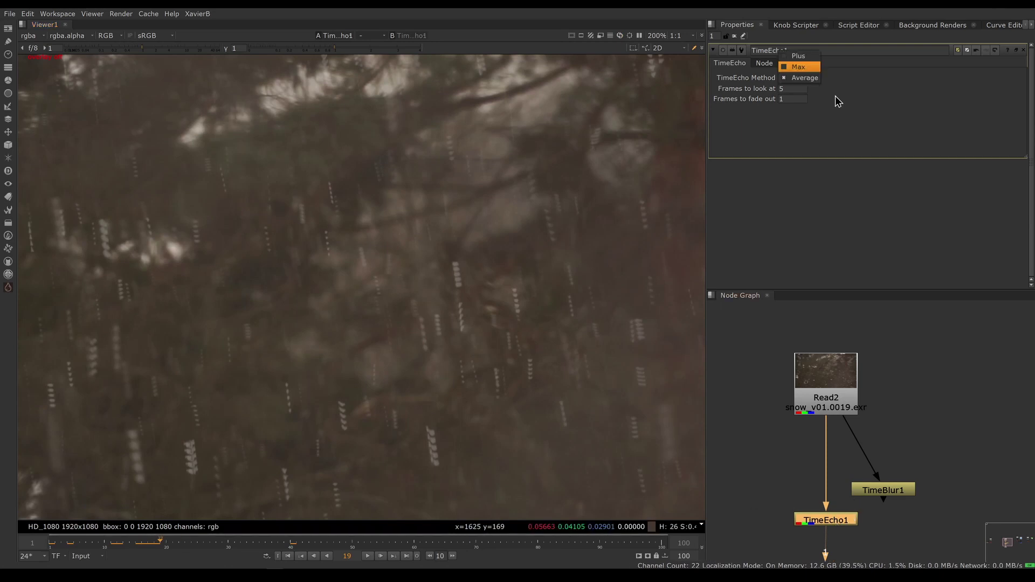
pyautogui.click(835, 108)
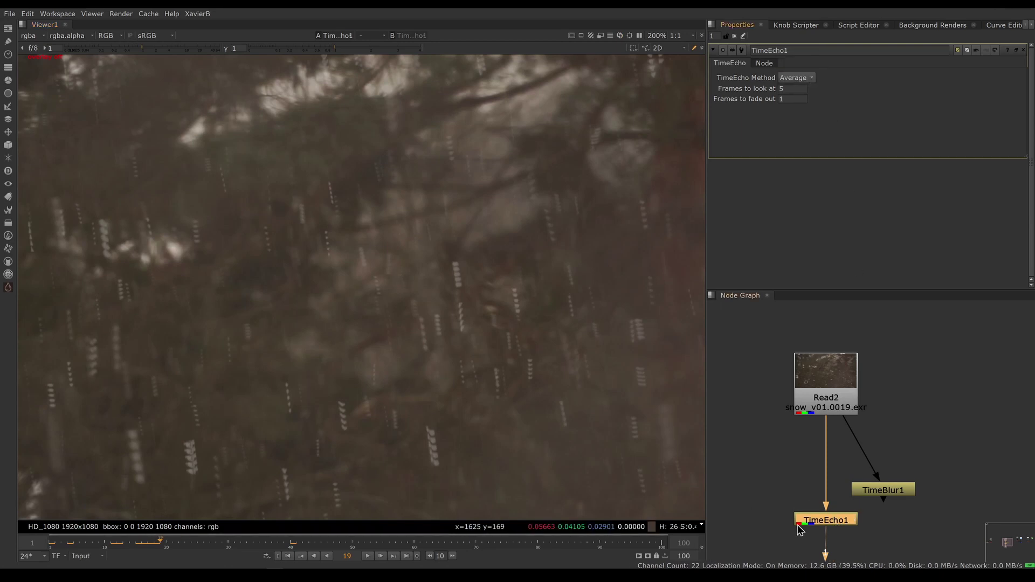
# Step: View TimeBlur1, open its properties and set divisions and shutter to 15, keeping the shutter offset centred
pyautogui.click(892, 491)
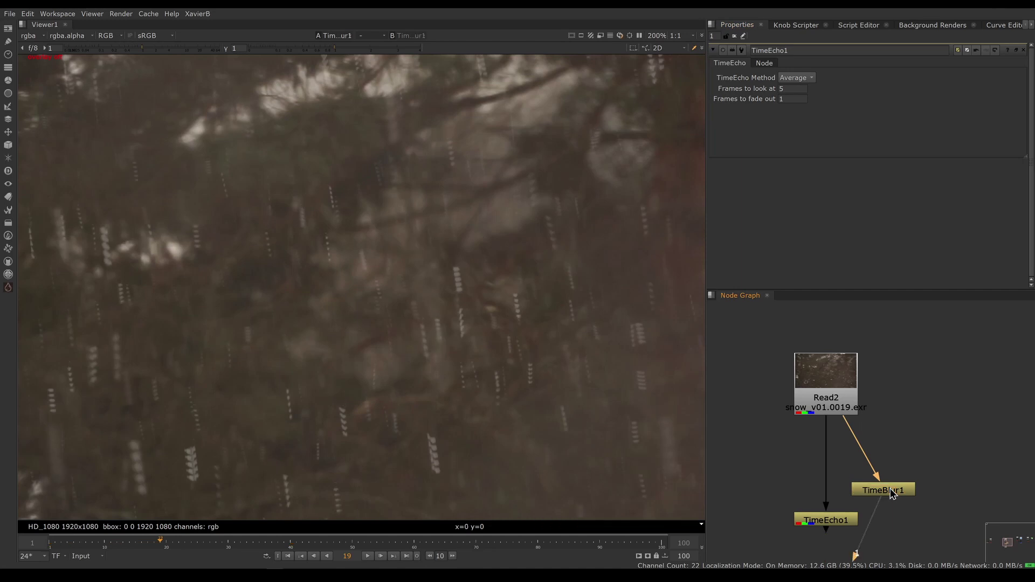
pyautogui.press('1')
pyautogui.doubleClick(892, 490)
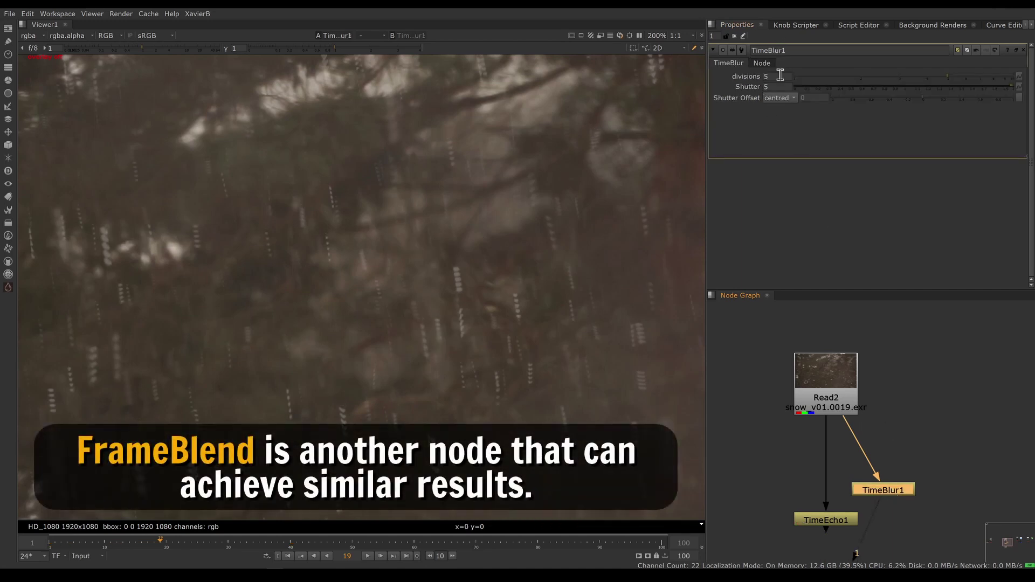
pyautogui.click(780, 77)
pyautogui.write('15')
pyautogui.press('Tab')
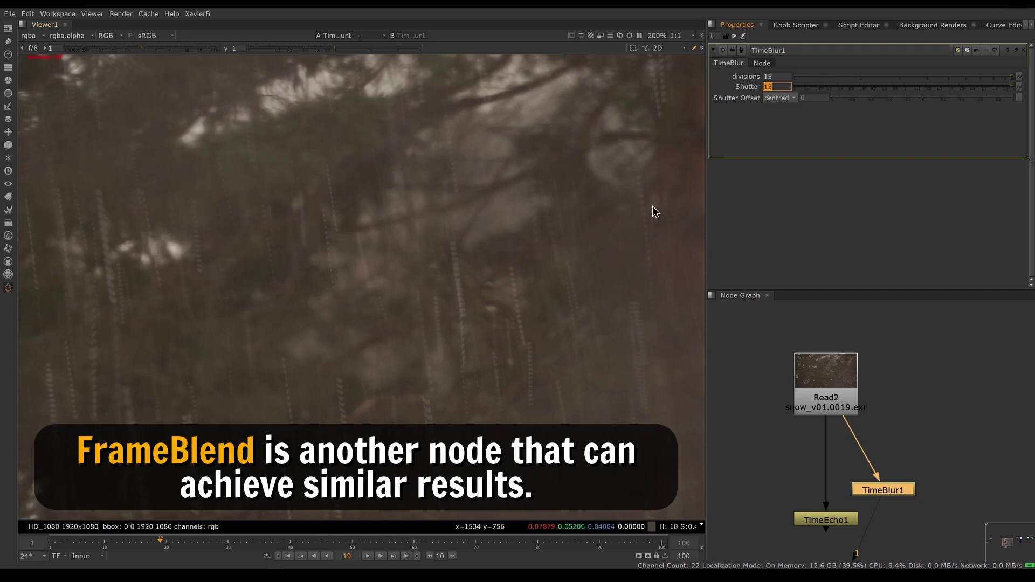
pyautogui.click(780, 98)
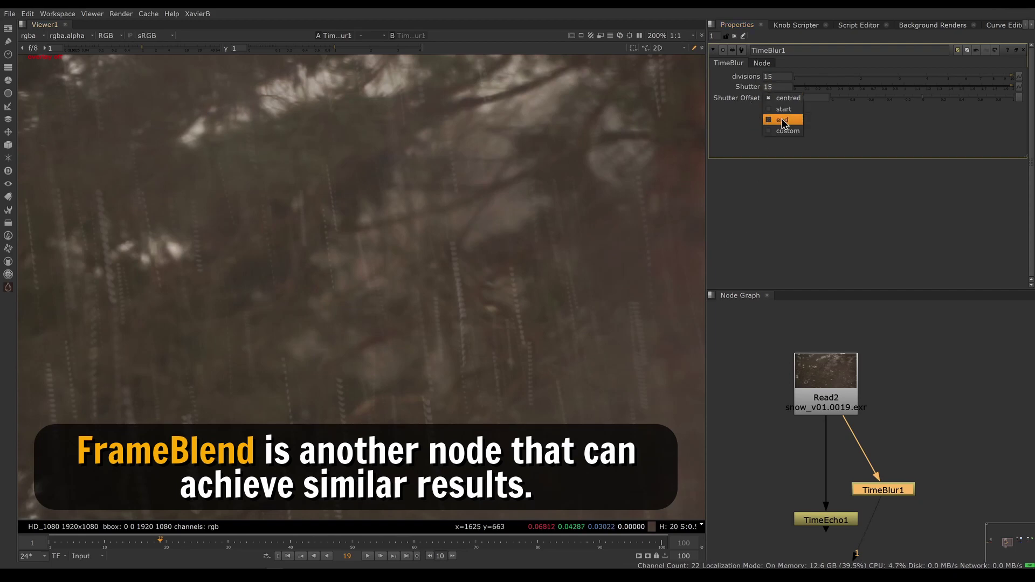
pyautogui.click(787, 99)
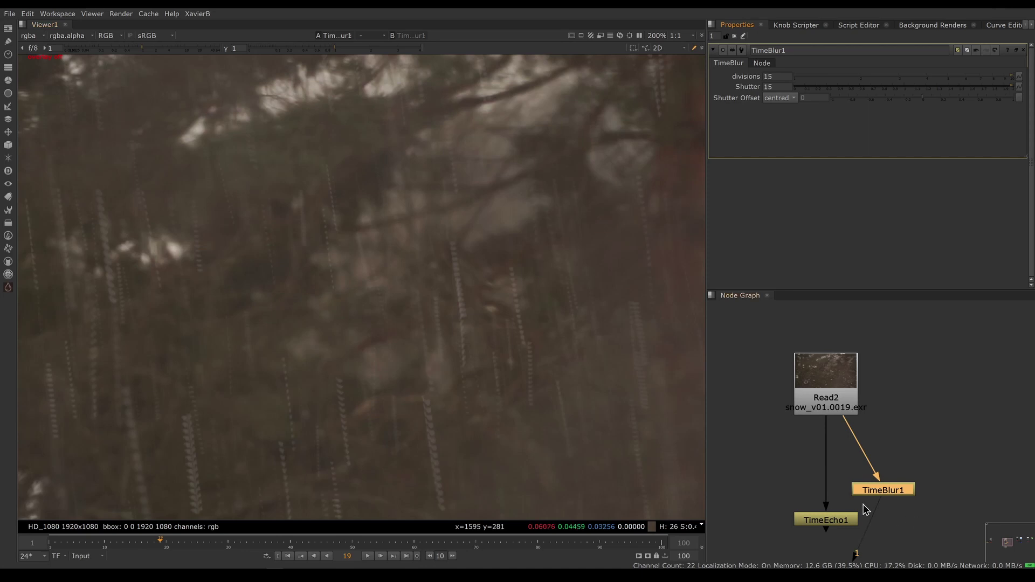
# Step: Add a PxF_TimeMerge node, connect its img input to Read2, and view its output
pyautogui.click(759, 461)
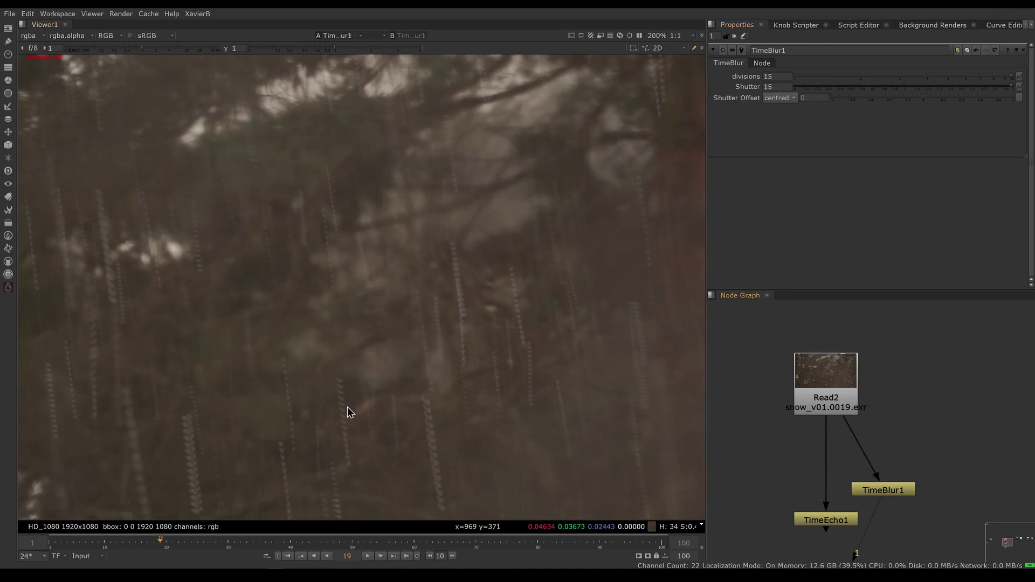
pyautogui.click(8, 288)
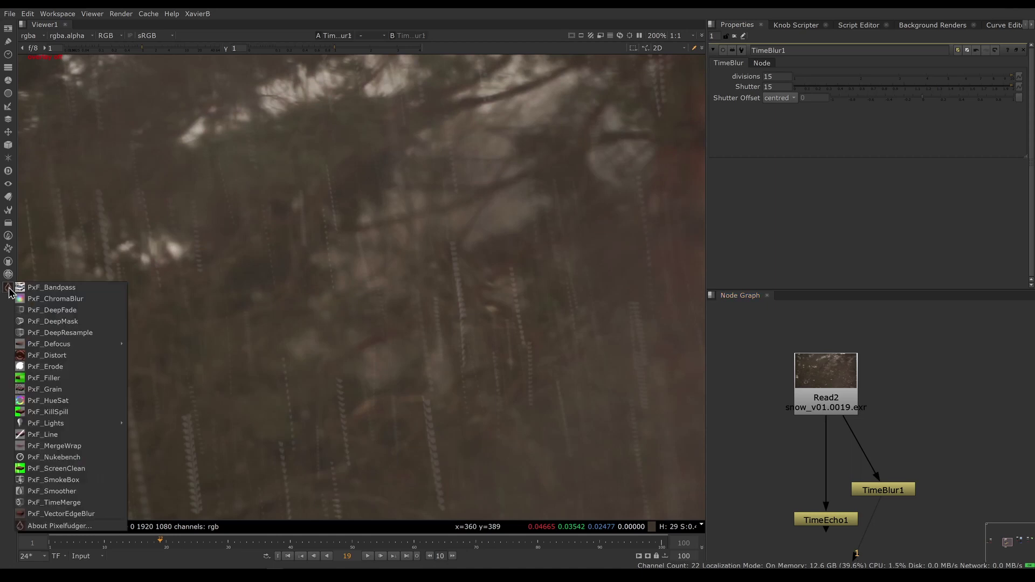
pyautogui.click(62, 502)
pyautogui.moveTo(788, 418); pyautogui.dragTo(808, 404)
pyautogui.moveTo(799, 454); pyautogui.dragTo(794, 480)
pyautogui.press('1')
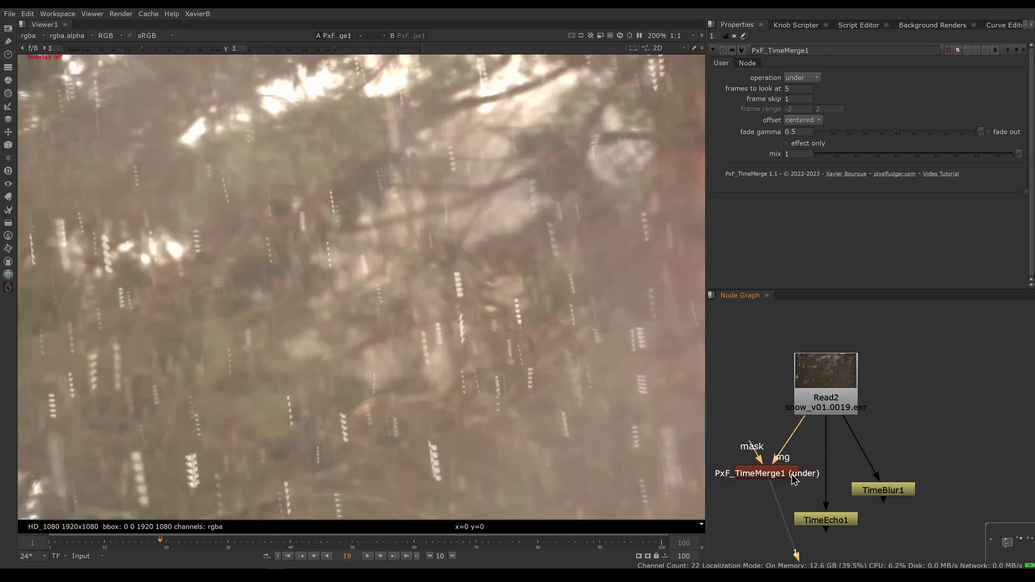
# Step: Set PxF_TimeMerge1's operation to average and its offset to end to match TimeEcho1
pyautogui.click(818, 82)
pyautogui.click(816, 56)
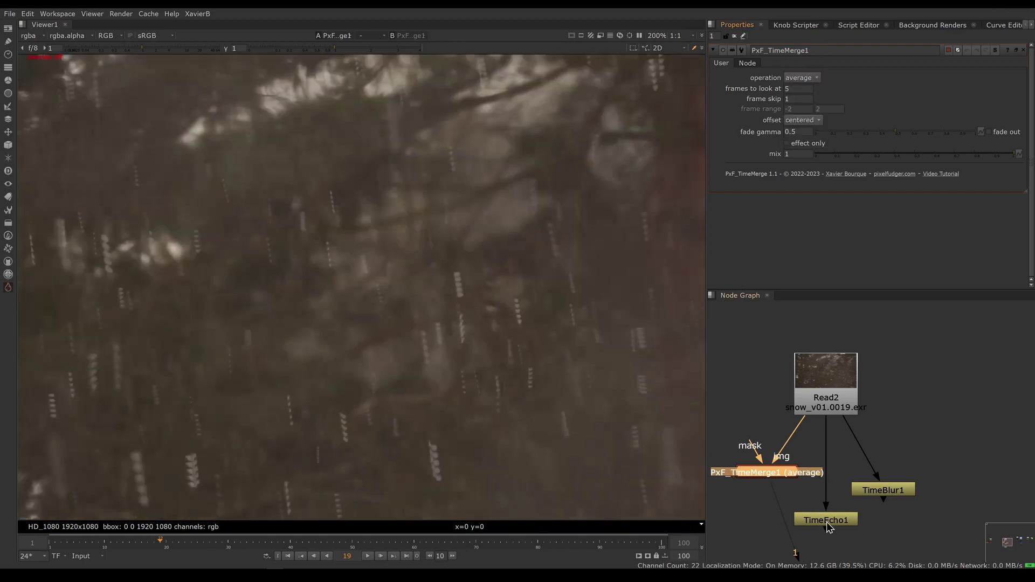
pyautogui.click(828, 525)
pyautogui.click(776, 477)
pyautogui.click(802, 121)
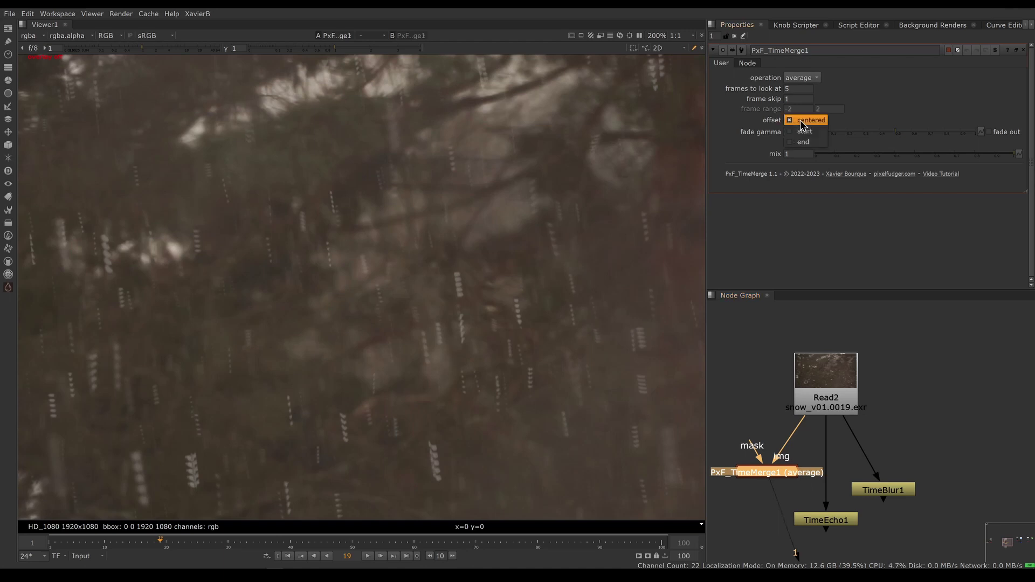
pyautogui.click(802, 142)
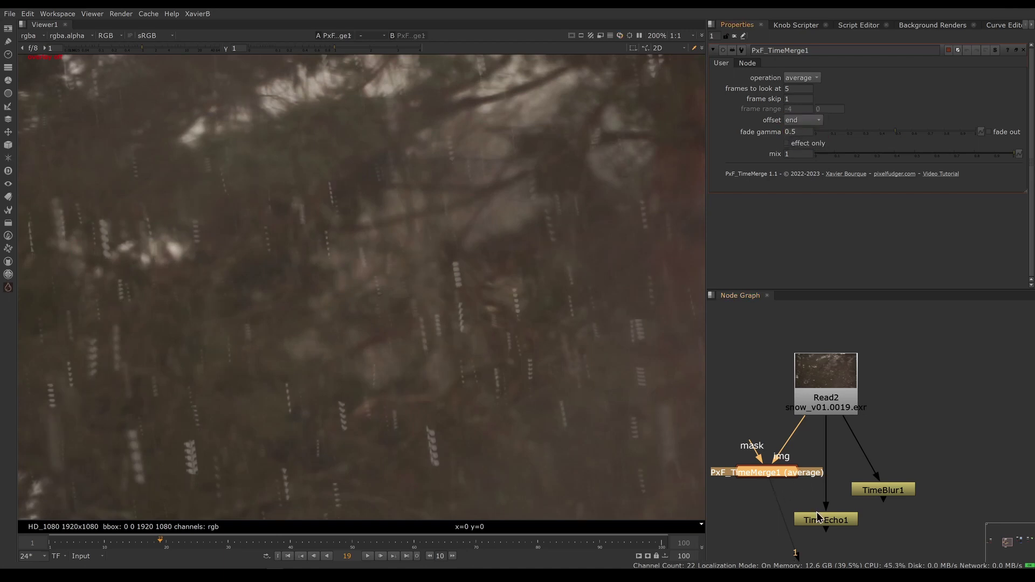
# Step: Compare the outputs of TimeEcho1 and PxF_TimeMerge1 by switching the viewer between them
pyautogui.click(817, 521)
pyautogui.press('1')
pyautogui.click(776, 476)
pyautogui.press('1')
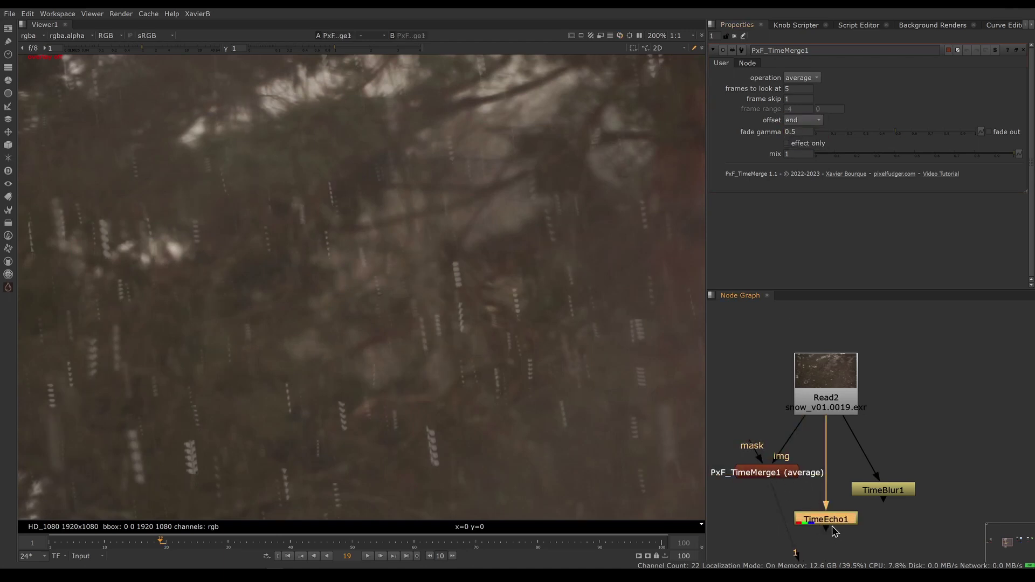
pyautogui.press('1')
pyautogui.press('2')
pyautogui.press('1')
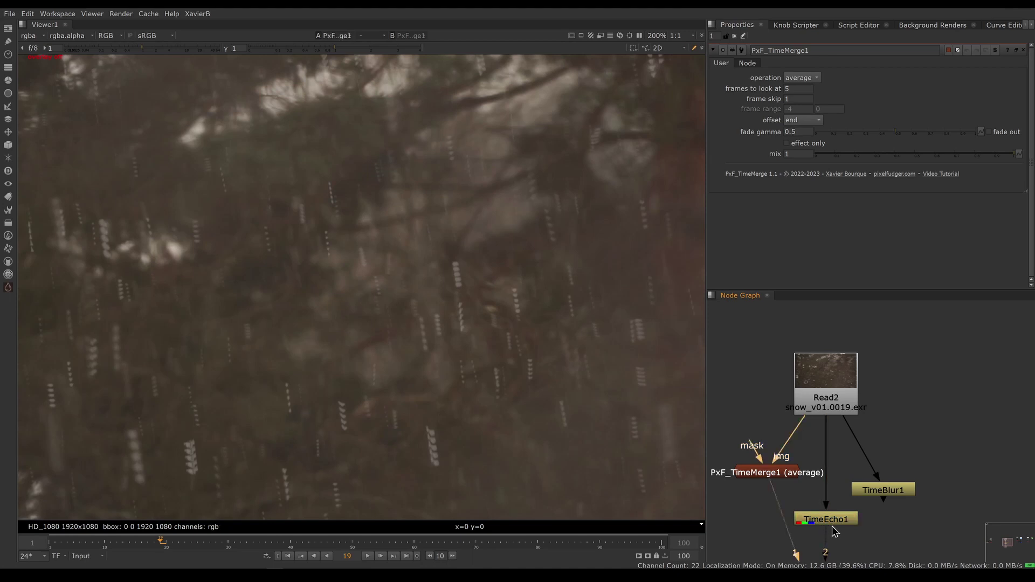
# Step: Set PxF_TimeMerge1's offset to centered and inspect the snow streaks at 400%
pyautogui.click(775, 474)
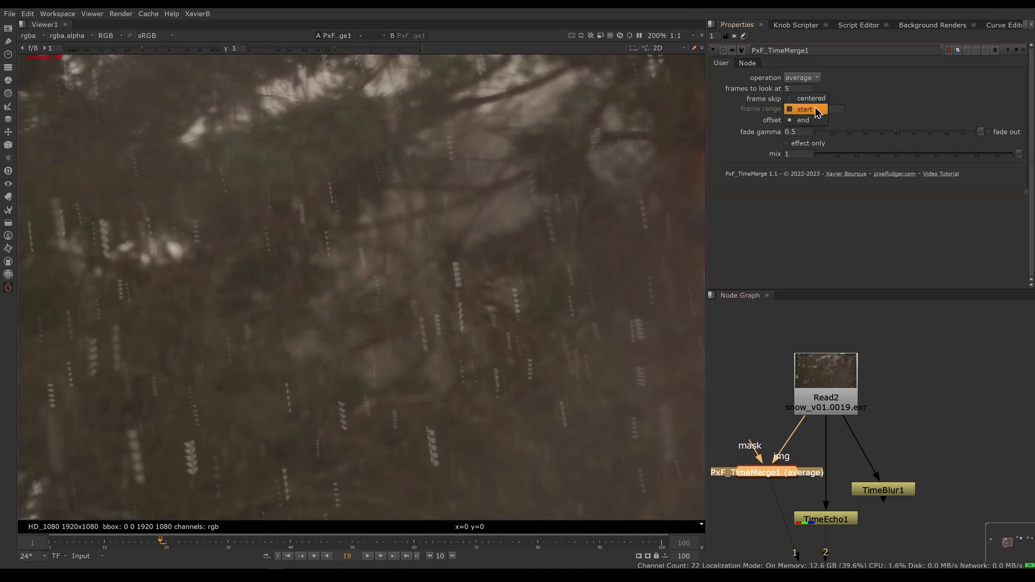
pyautogui.click(806, 98)
pyautogui.scroll(2, 690, 301)
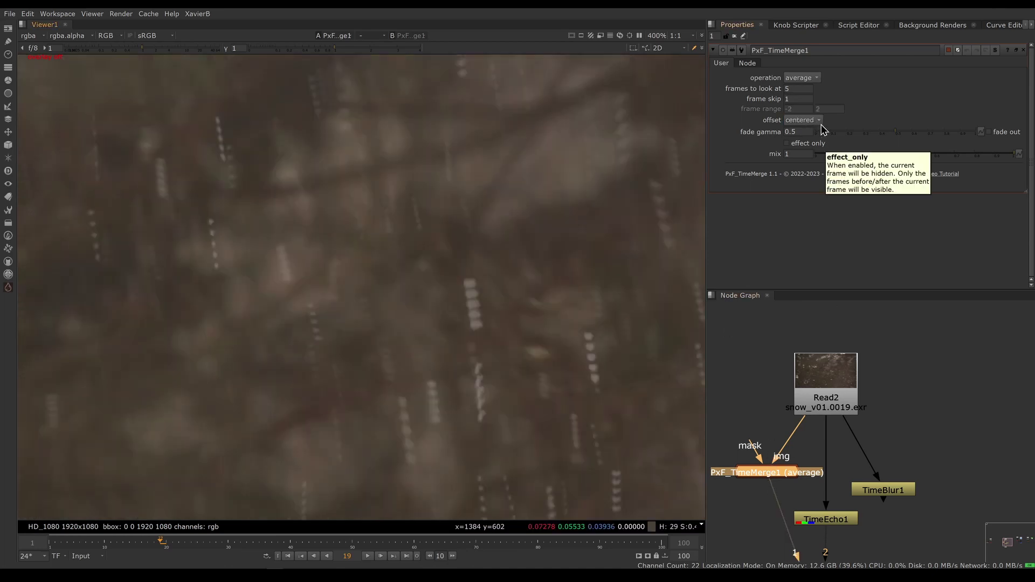
pyautogui.moveTo(818, 123)
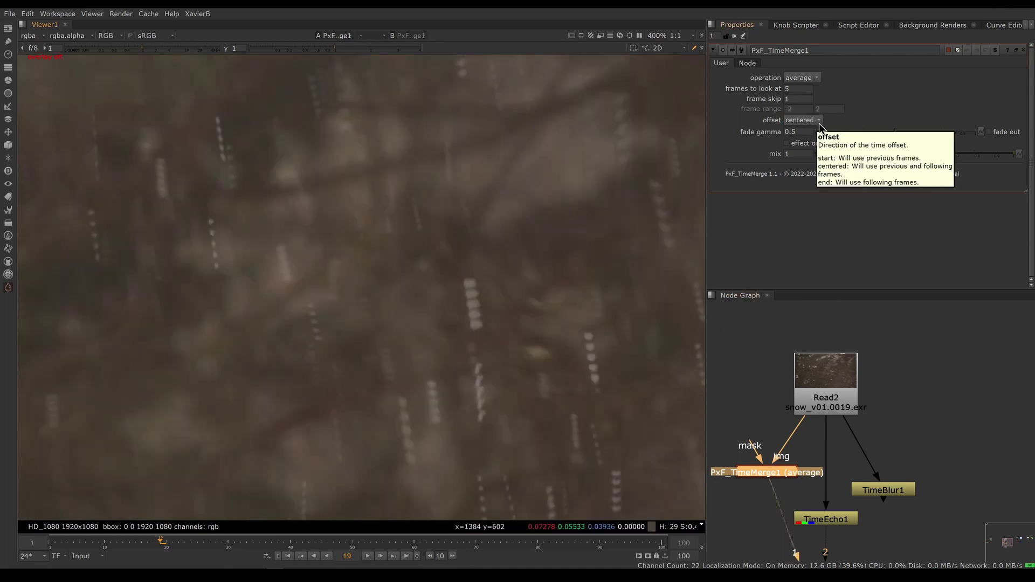
# Step: Set PxF_TimeMerge1's operation to min and play the snow footage to check the result
pyautogui.click(817, 78)
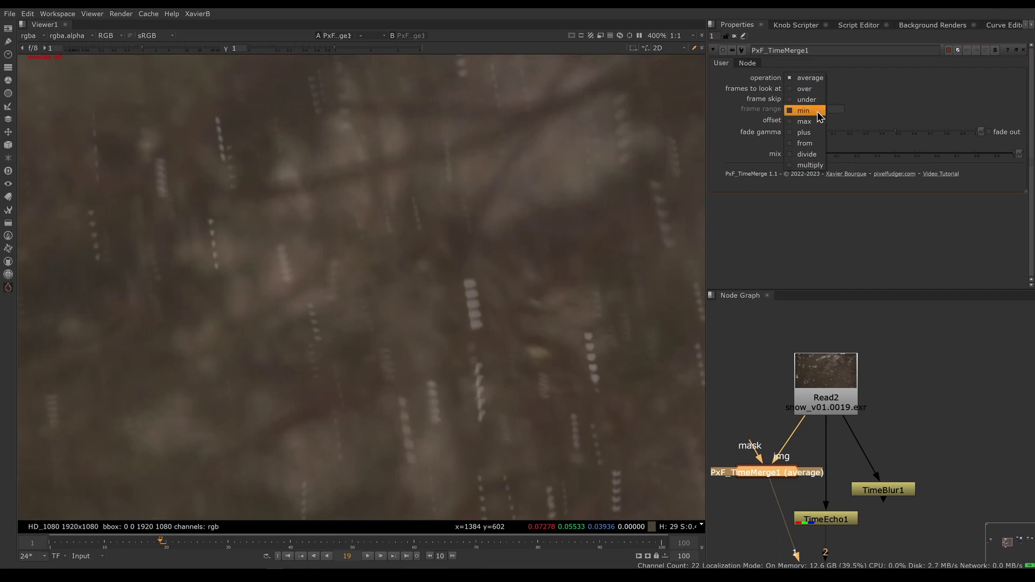
pyautogui.click(803, 110)
pyautogui.click(367, 555)
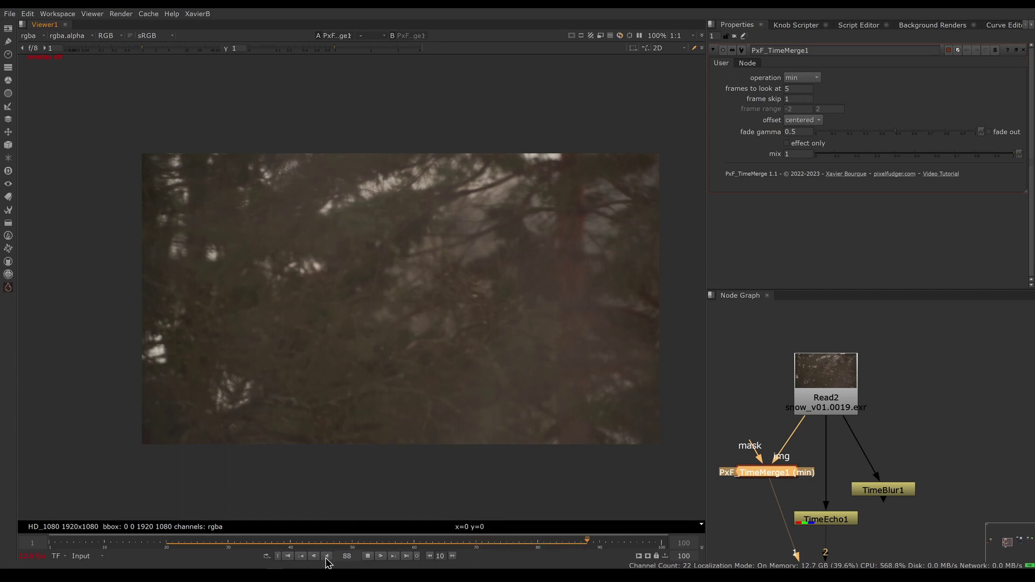
pyautogui.click(368, 556)
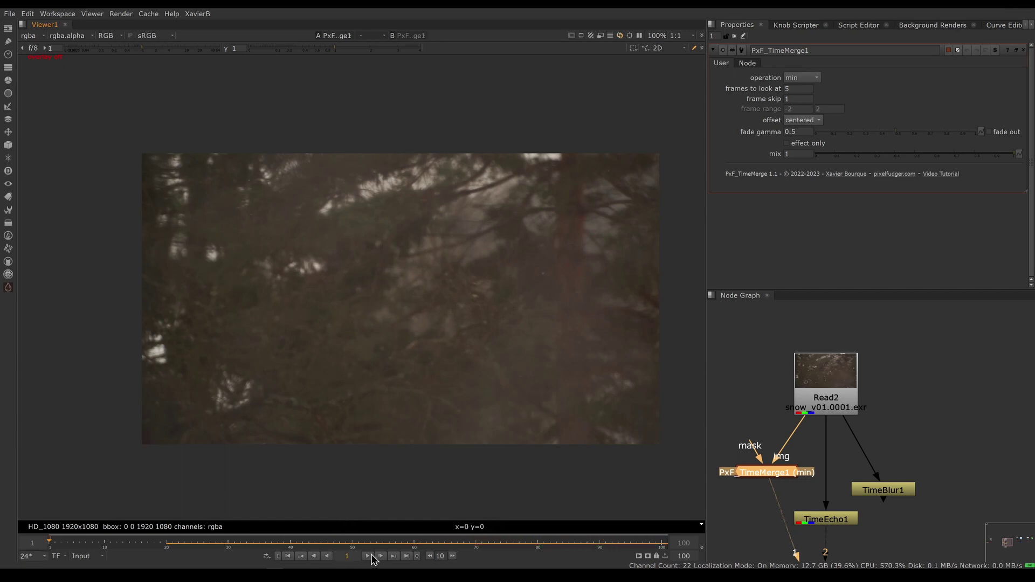
# Step: Set PxF_TimeMerge1's frames to look at to 15
pyautogui.click(798, 88)
pyautogui.write('15')
pyautogui.press('Return')
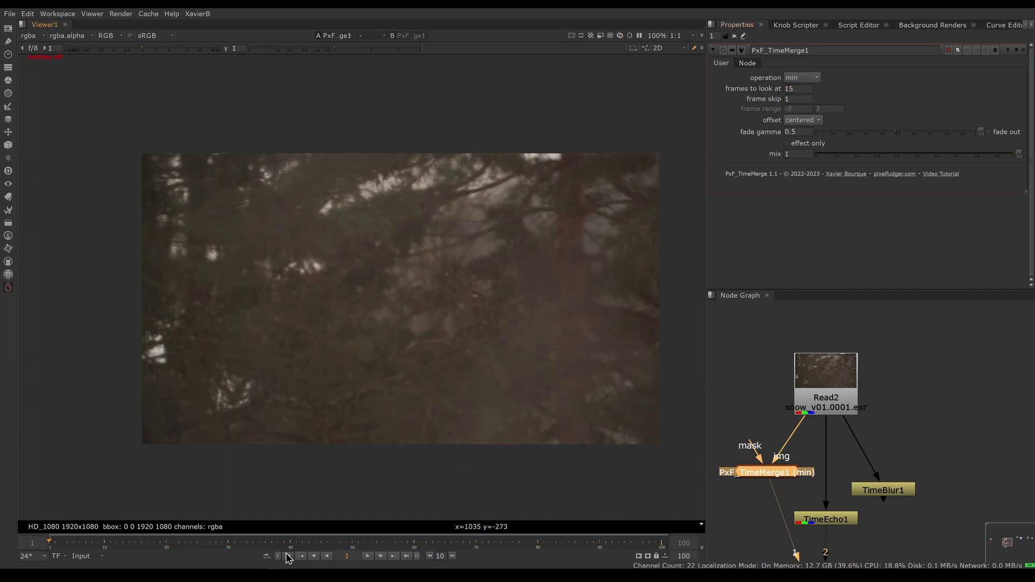
# Step: Play the 15-frame min result and check it at frames 1, 100 and 51
pyautogui.click(367, 556)
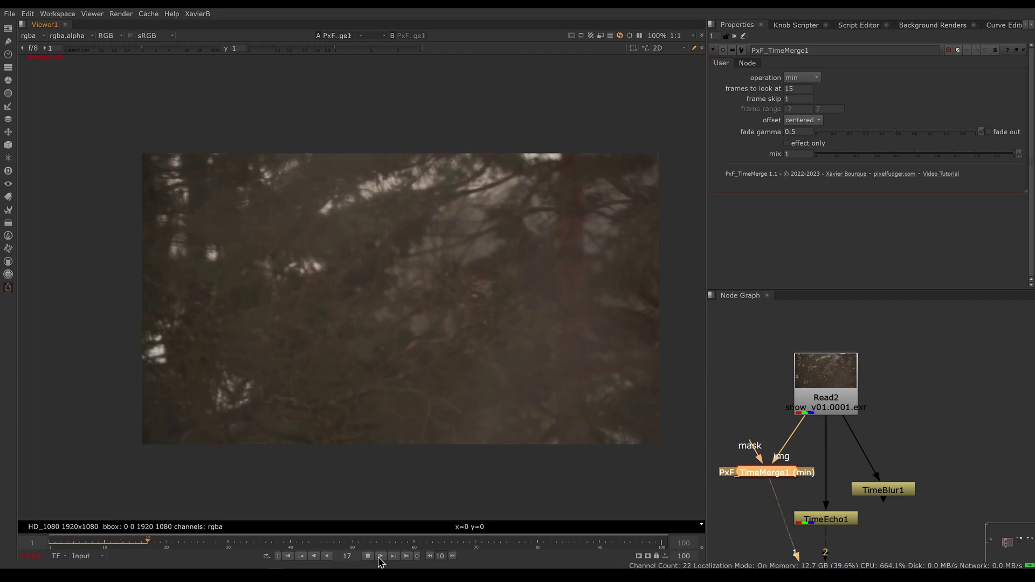
pyautogui.click(368, 556)
pyautogui.click(287, 555)
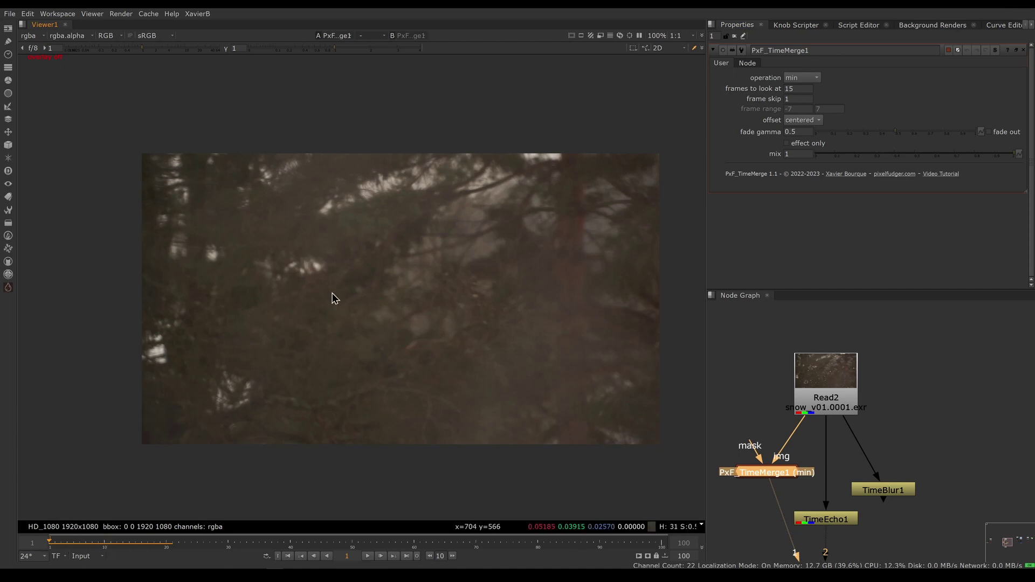
pyautogui.click(662, 539)
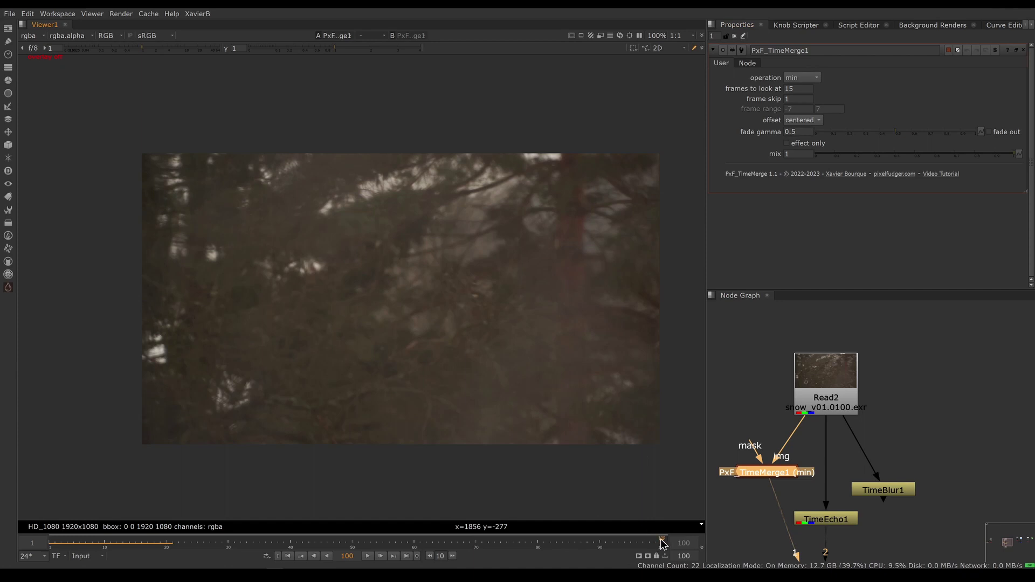
pyautogui.click(359, 545)
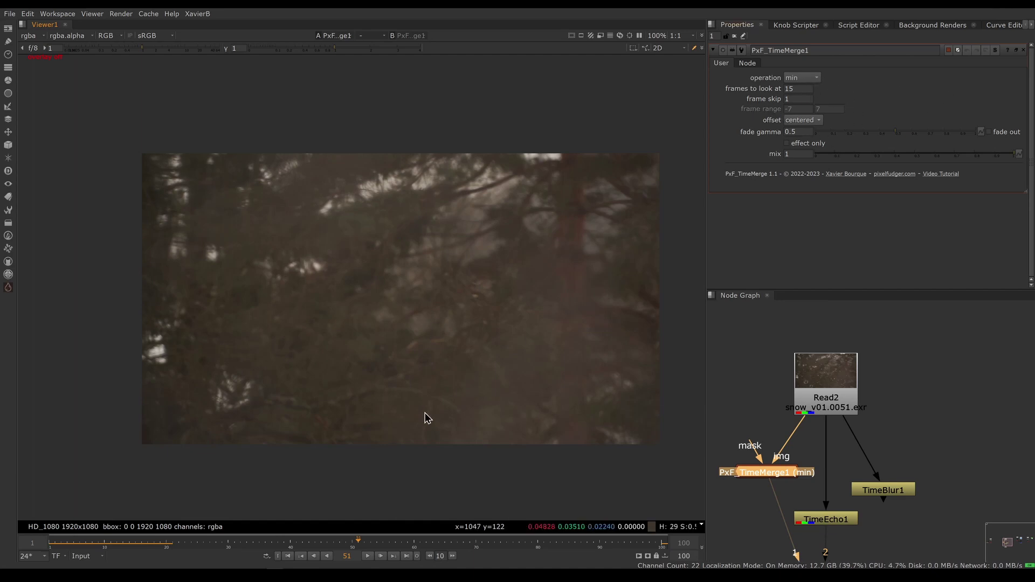
pyautogui.click(377, 556)
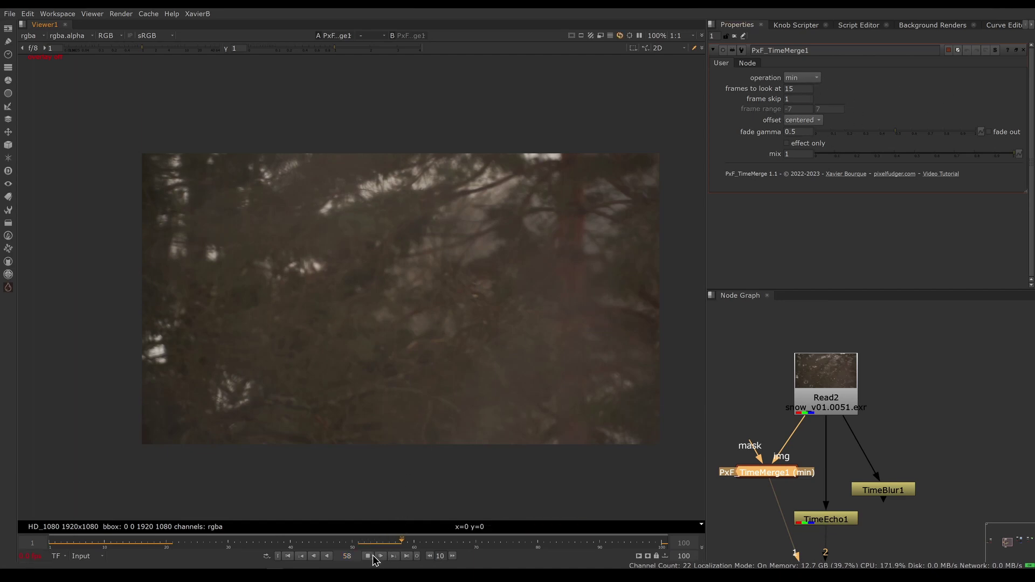
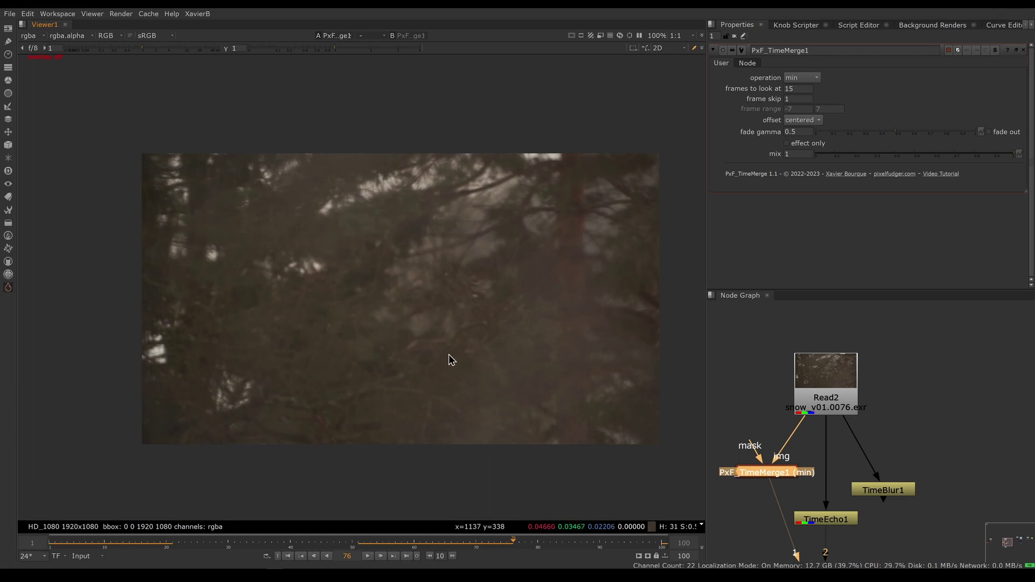
# Step: Move the TimeBlur1 and TimeEcho1 nodes aside to clear space below Read2 in the node graph
pyautogui.moveTo(882, 525); pyautogui.dragTo(923, 444, button='middle')
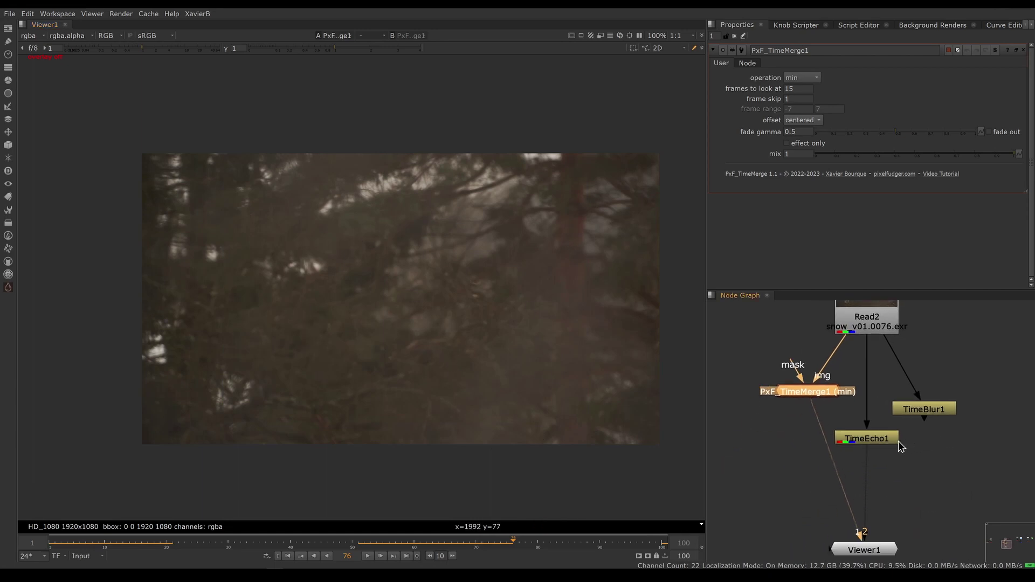
pyautogui.click(935, 409)
pyautogui.moveTo(935, 410); pyautogui.dragTo(1004, 376)
pyautogui.moveTo(867, 438); pyautogui.dragTo(997, 428)
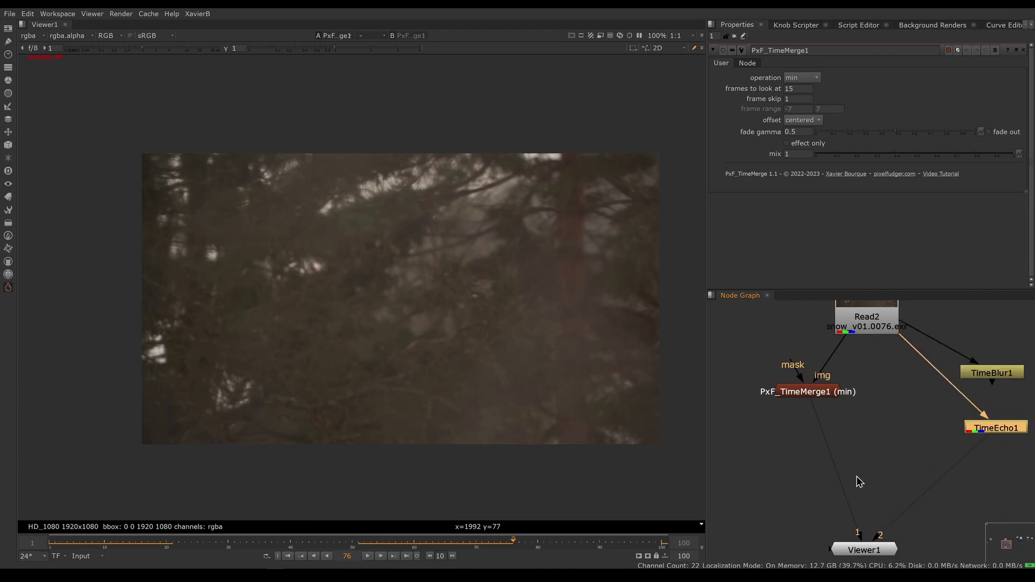
# Step: Add an unconnected Merge node below PxF_TimeMerge1 and set its operation to from
pyautogui.click(865, 473)
pyautogui.press('m')
pyautogui.click(802, 79)
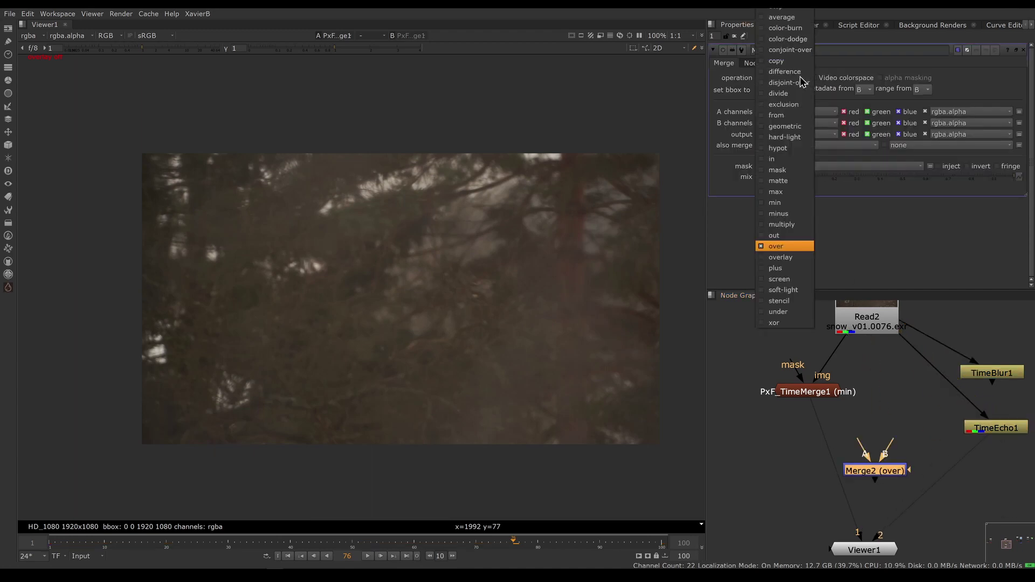
pyautogui.click(786, 115)
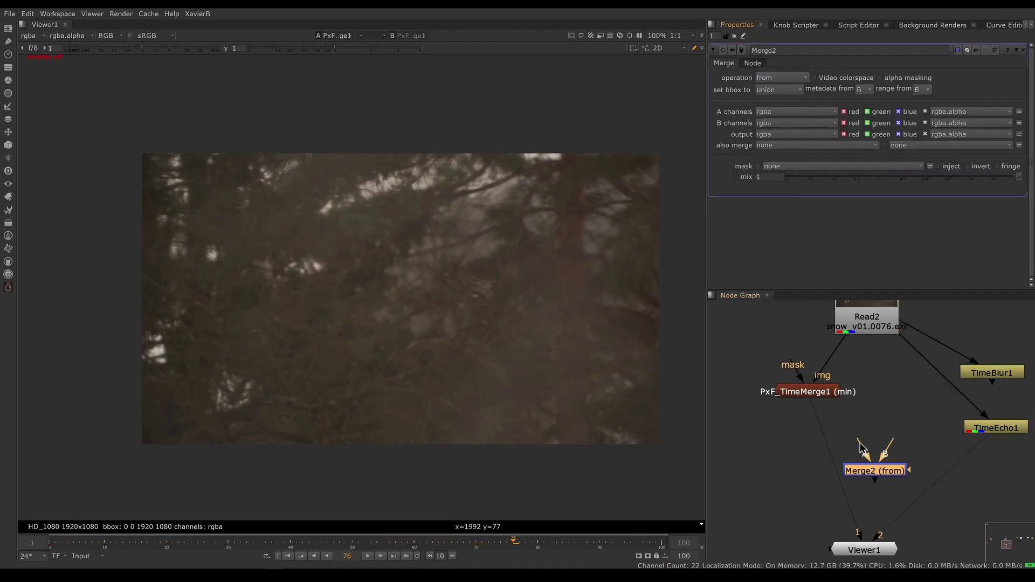
# Step: Connect Merge2's A input to PxF_TimeMerge1 and its B input to Read2, and view the merge
pyautogui.moveTo(860, 448); pyautogui.dragTo(888, 348)
pyautogui.moveTo(899, 422); pyautogui.dragTo(900, 470, button='middle')
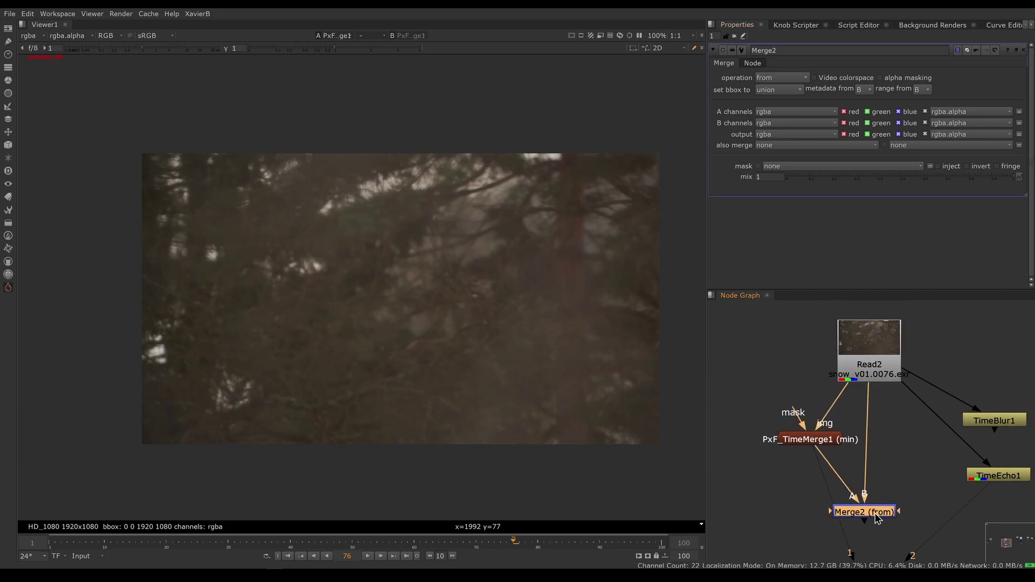
pyautogui.moveTo(876, 518); pyautogui.dragTo(875, 516)
pyautogui.press('1')
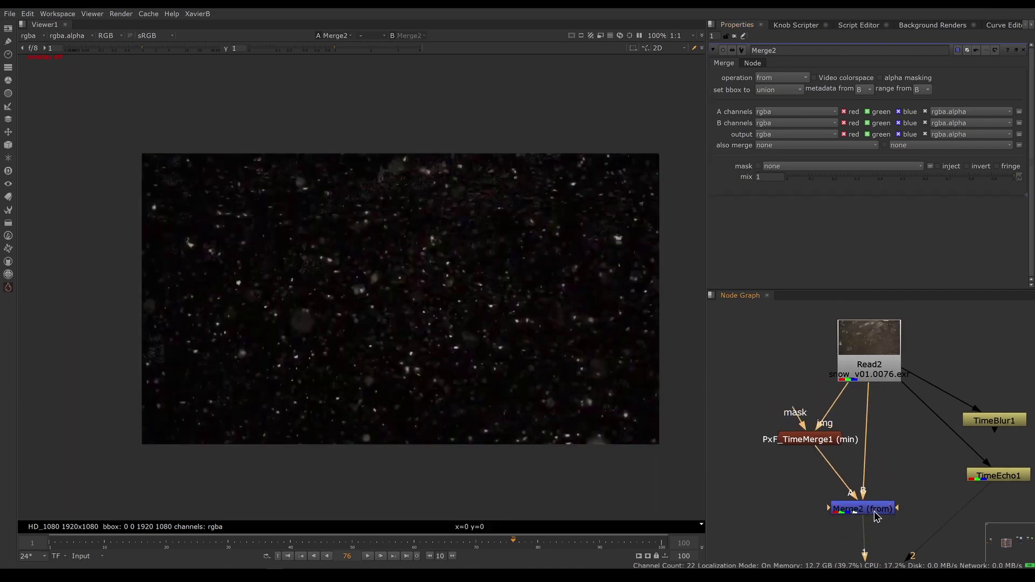
# Step: Play the isolated snow from Merge2 and compare it with the PxF_TimeMerge1 result
pyautogui.click(367, 556)
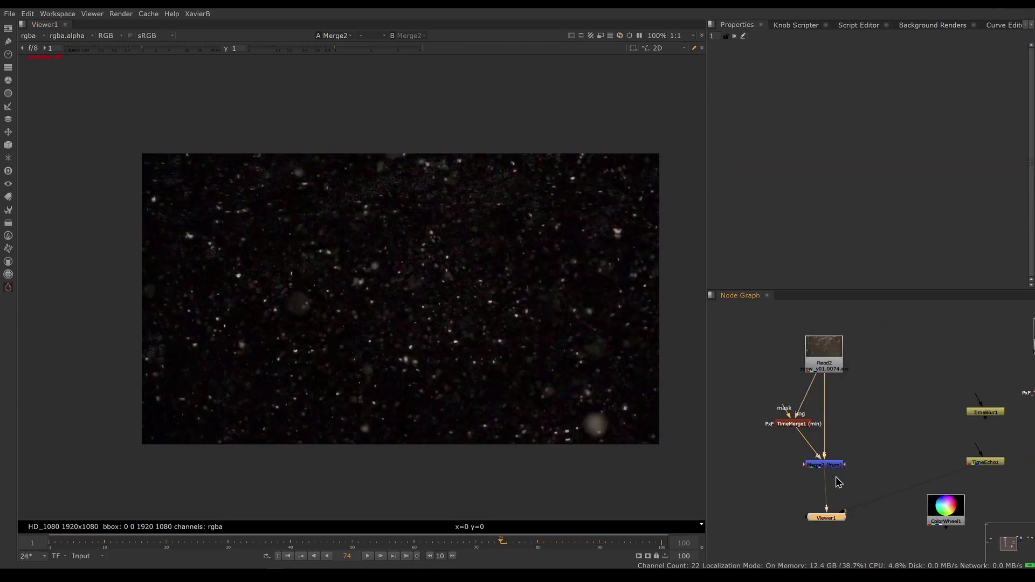
pyautogui.click(792, 424)
pyautogui.press('1')
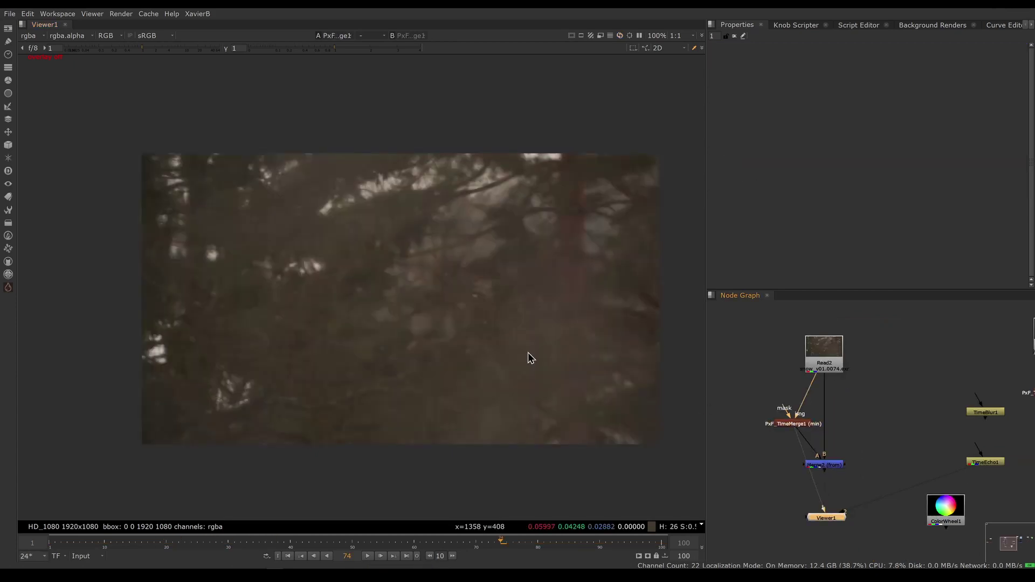
pyautogui.click(834, 467)
pyautogui.press('1')
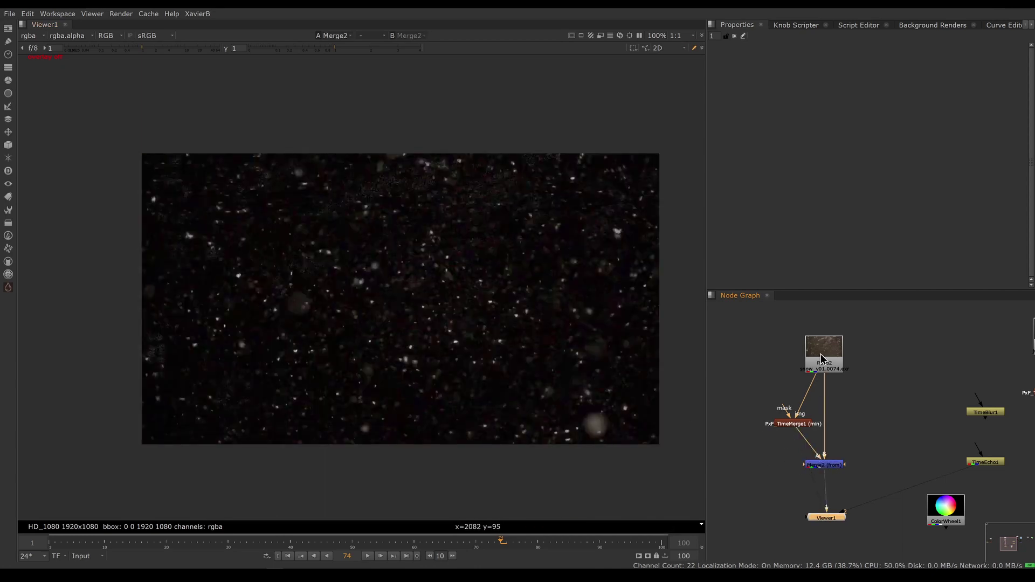
# Step: Rearrange the nodes so Read2 sits straight above PxF_TimeMerge1 and Merge2 stands to their left
pyautogui.moveTo(821, 358); pyautogui.dragTo(851, 355)
pyautogui.moveTo(790, 426); pyautogui.dragTo(858, 423)
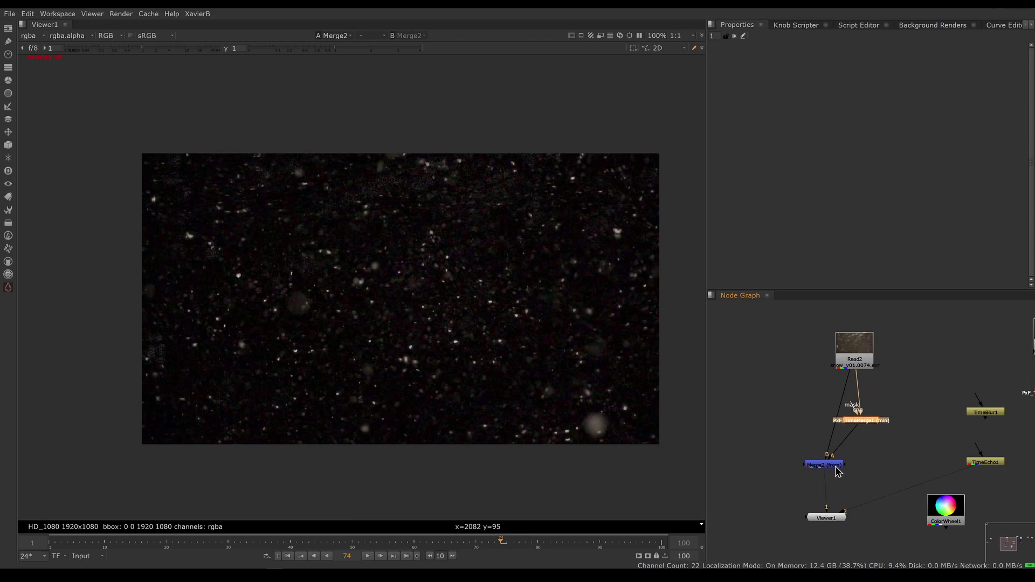
pyautogui.moveTo(837, 471); pyautogui.dragTo(788, 463)
pyautogui.click(861, 421)
pyautogui.moveTo(861, 421); pyautogui.dragTo(855, 422)
# Step: View Read2's original footage and the snow-free PxF_TimeMerge1 result for comparison
pyautogui.click(857, 356)
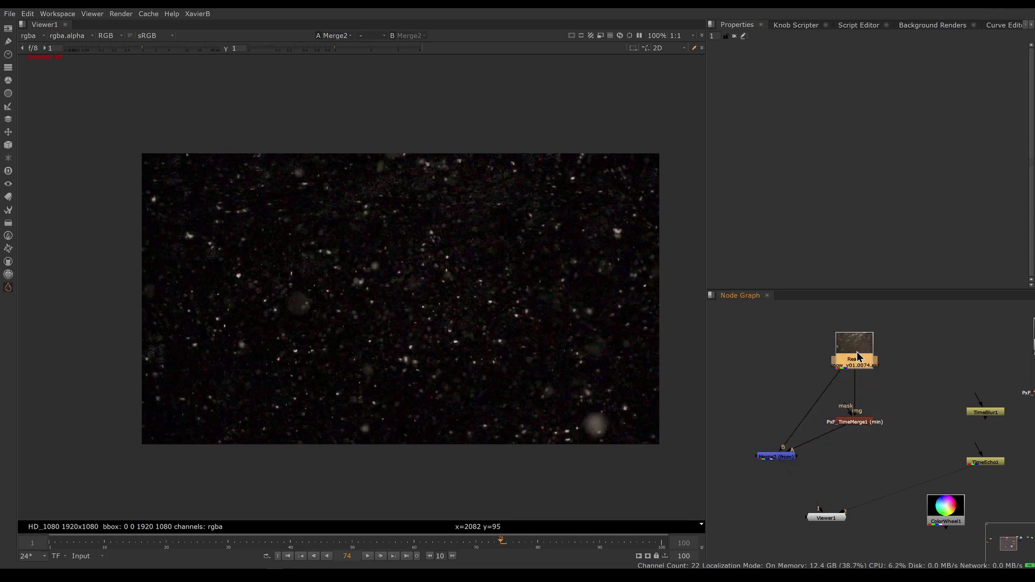
pyautogui.press('1')
pyautogui.press('1')
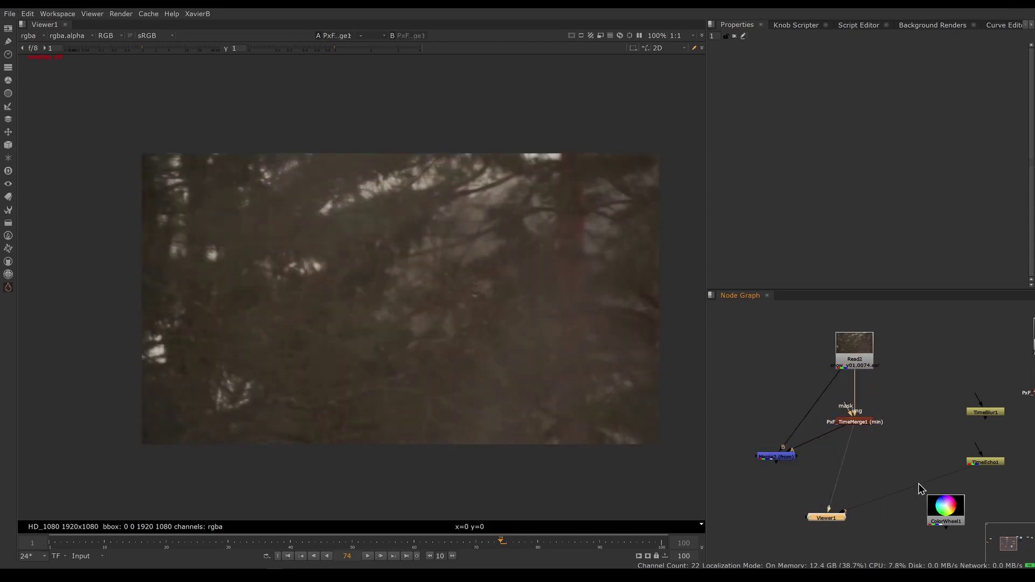
# Step: Move ColorWheel1 beside PxF_TimeMerge1, merge it over the snow-free plate with a new Merge node and view the result
pyautogui.moveTo(942, 508); pyautogui.dragTo(896, 442)
pyautogui.press('m')
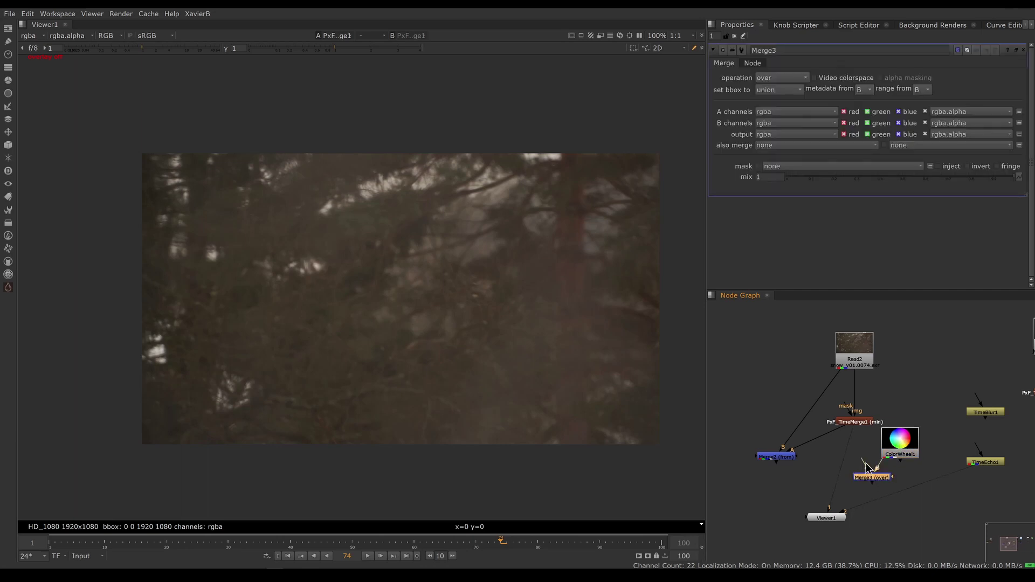
pyautogui.moveTo(869, 477); pyautogui.dragTo(850, 473)
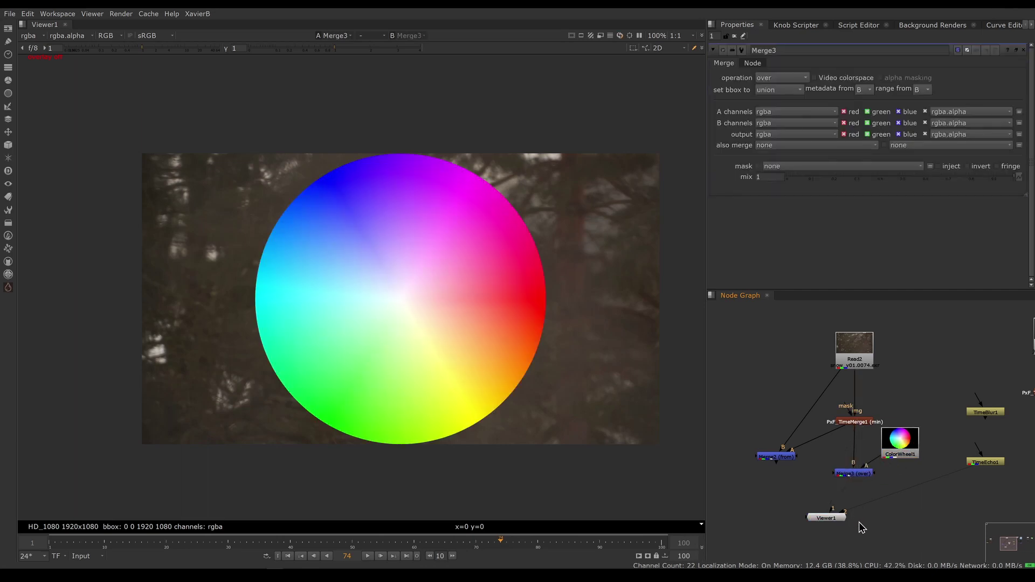
# Step: Add a Merge node with Merge2 as A input and Merge3 as B input, moving Viewer1 out of its way
pyautogui.press('m')
pyautogui.moveTo(850, 506); pyautogui.dragTo(776, 457)
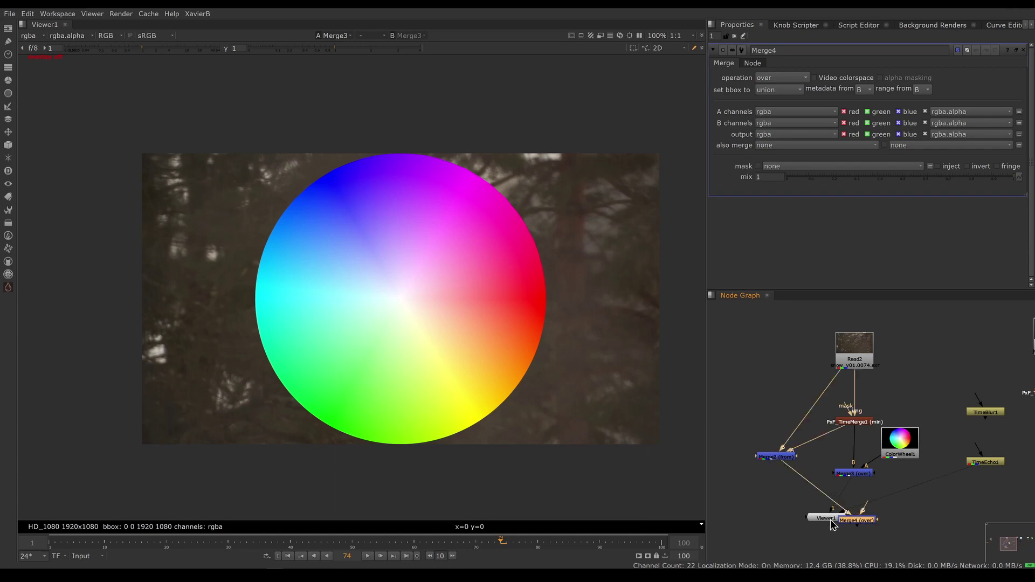
pyautogui.moveTo(809, 512); pyautogui.dragTo(965, 516)
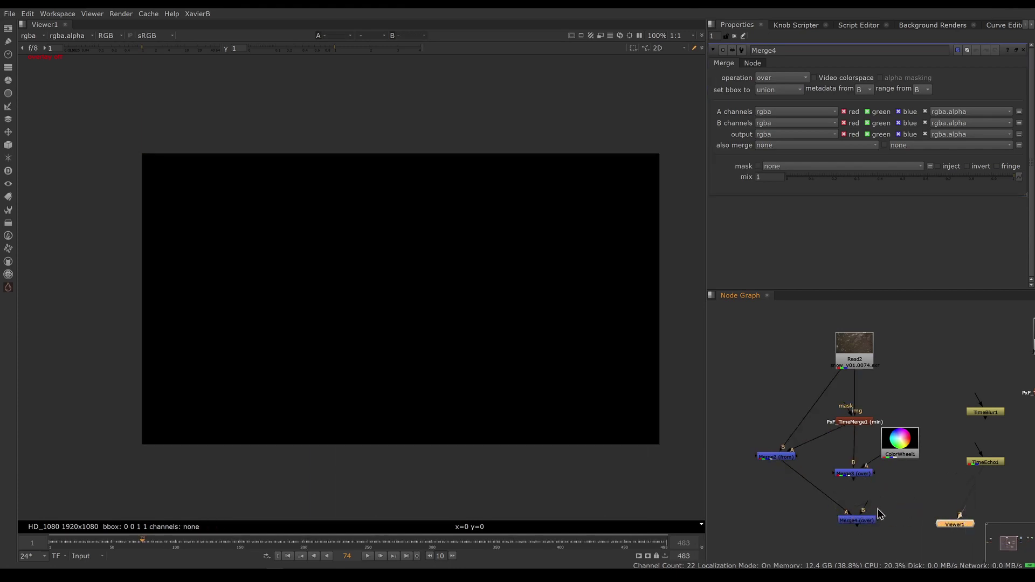
pyautogui.moveTo(856, 520); pyautogui.dragTo(854, 518)
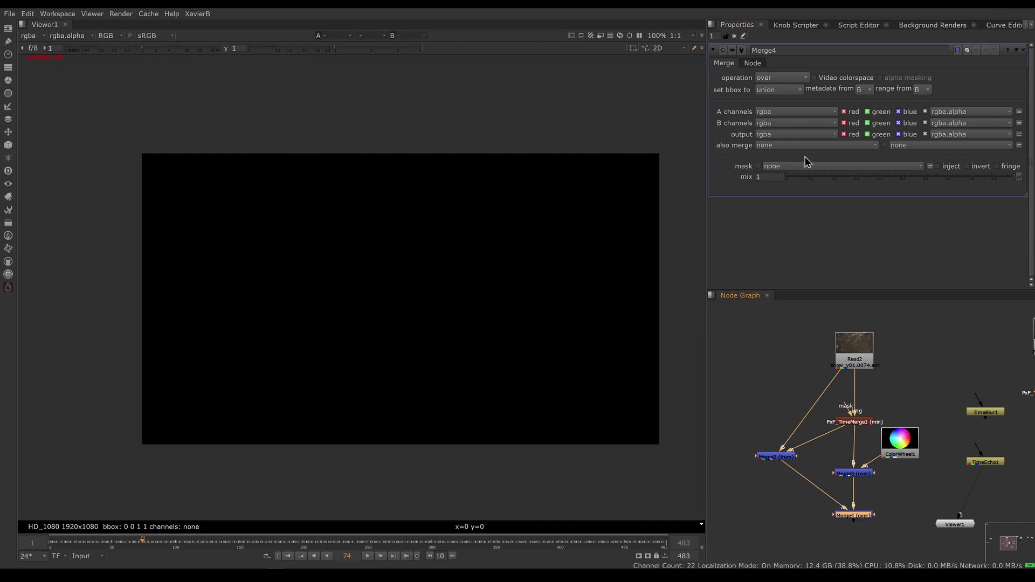
# Step: Set Merge4's operation to plus and view the snow added on top of the color wheel composite
pyautogui.click(792, 78)
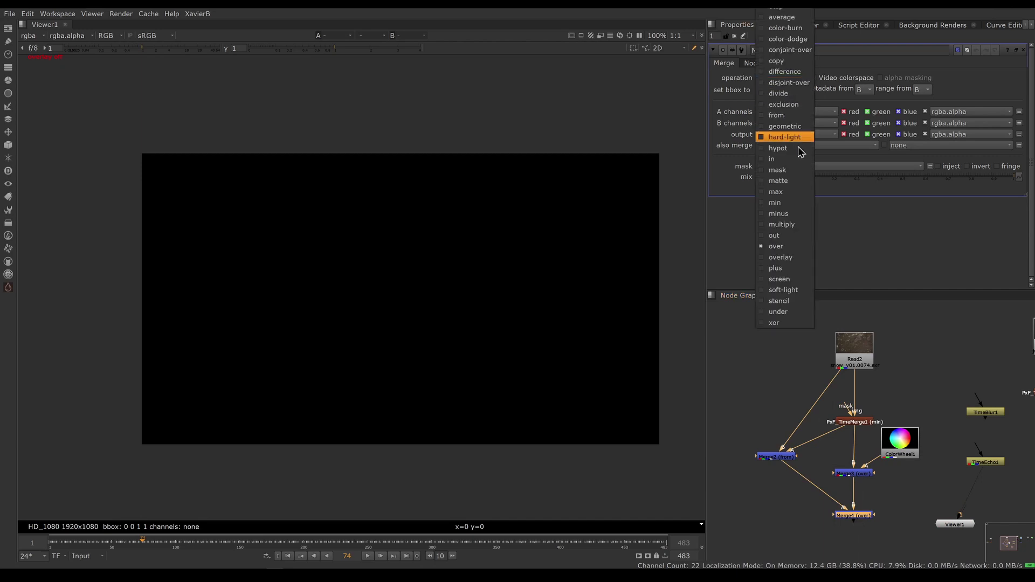
pyautogui.click(792, 268)
pyautogui.press('1')
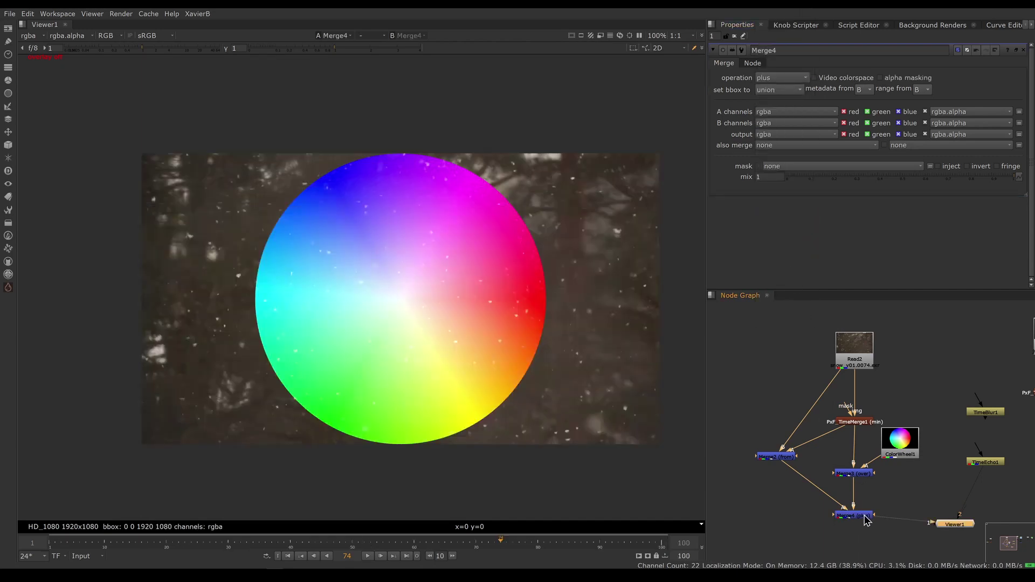
# Step: Play the Merge4 composite, inspect the snow falling over the color wheel and stop playback
pyautogui.click(368, 555)
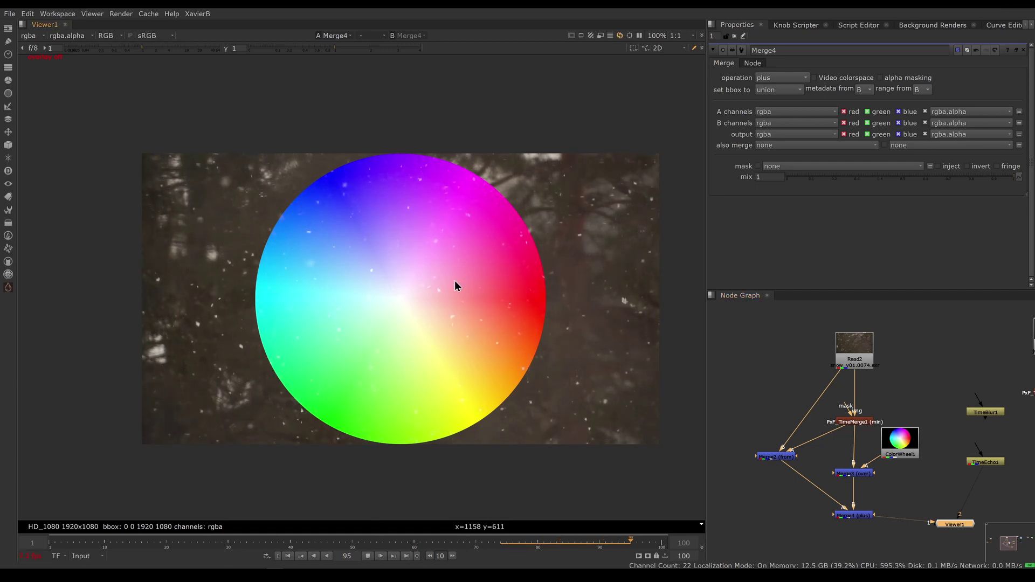
pyautogui.moveTo(361, 191); pyautogui.dragTo(473, 393)
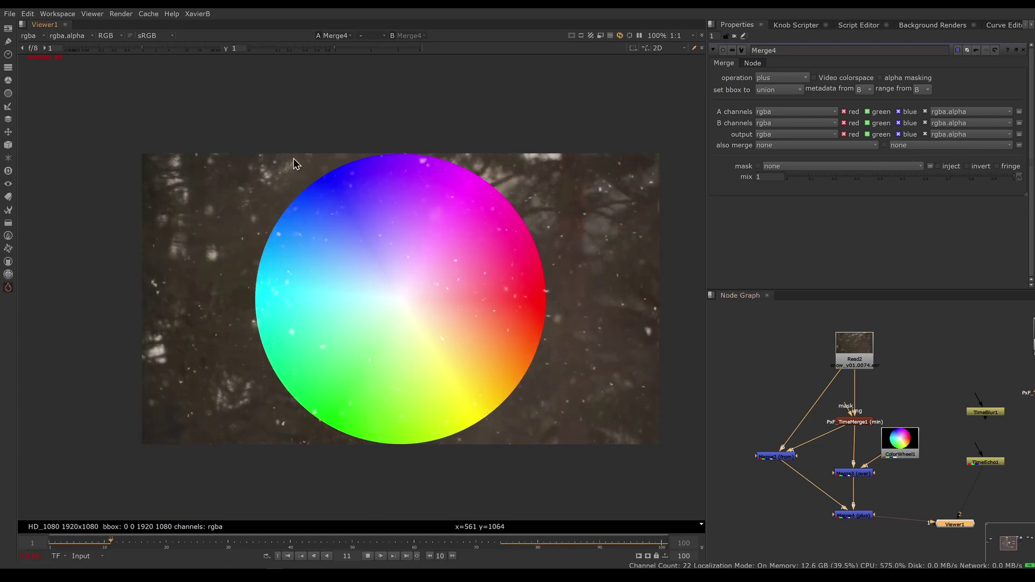
pyautogui.moveTo(293, 163); pyautogui.dragTo(447, 406)
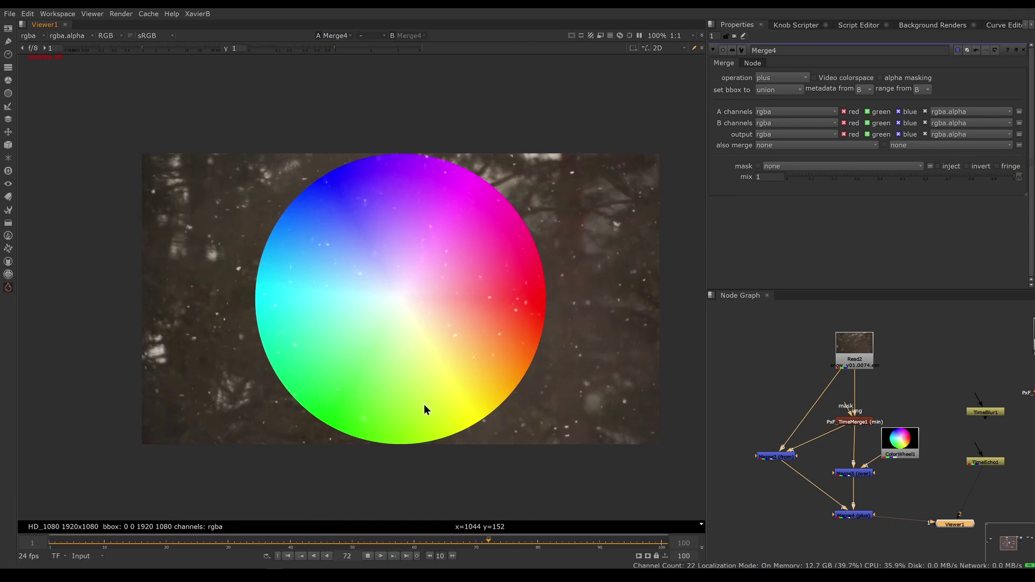
pyautogui.press('k')
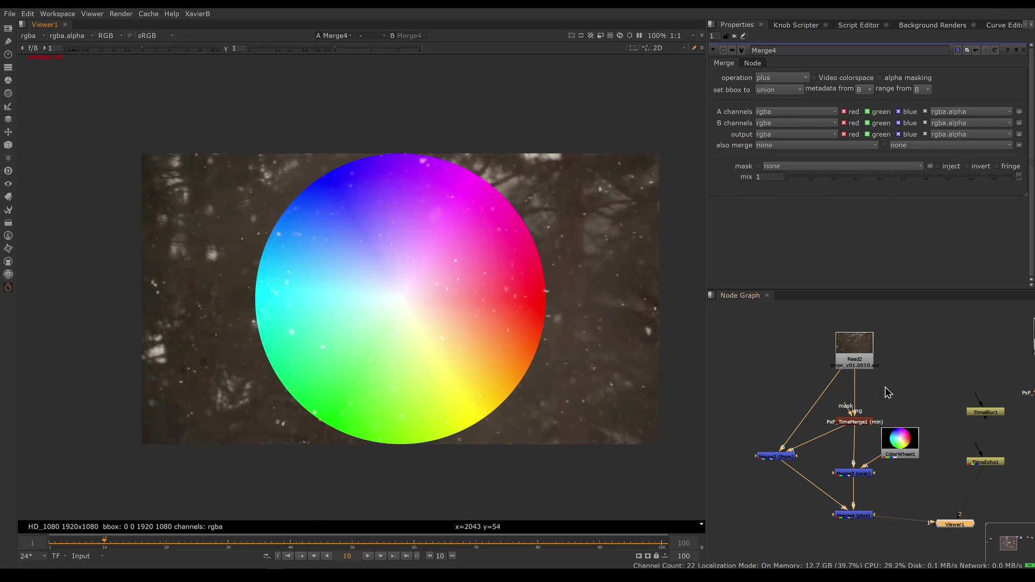
# Step: Go to the jumper example, view Read74 and its alpha, and scrub the jump composited over the beach background
pyautogui.doubleClick(861, 423)
pyautogui.press('1')
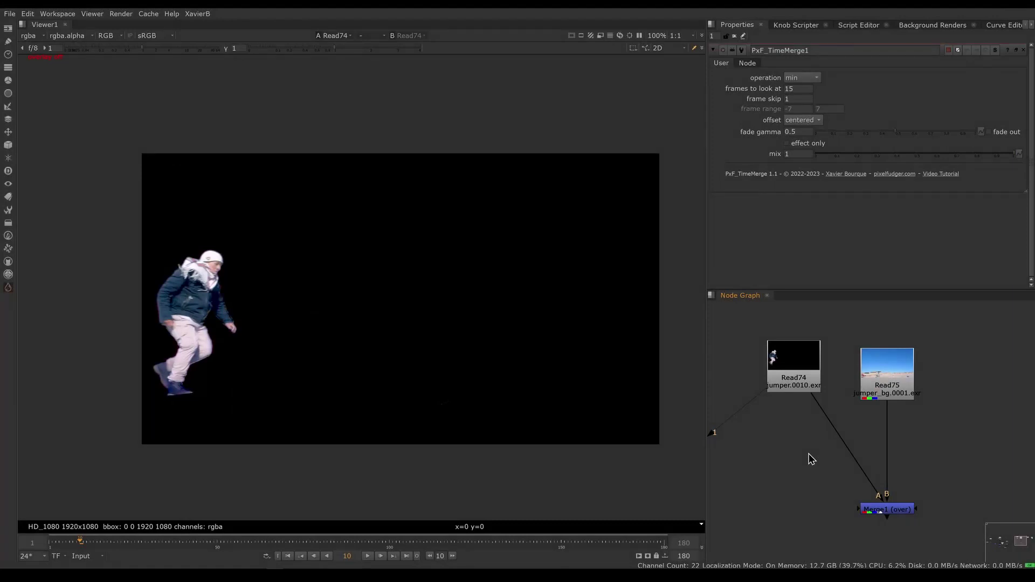
pyautogui.click(794, 386)
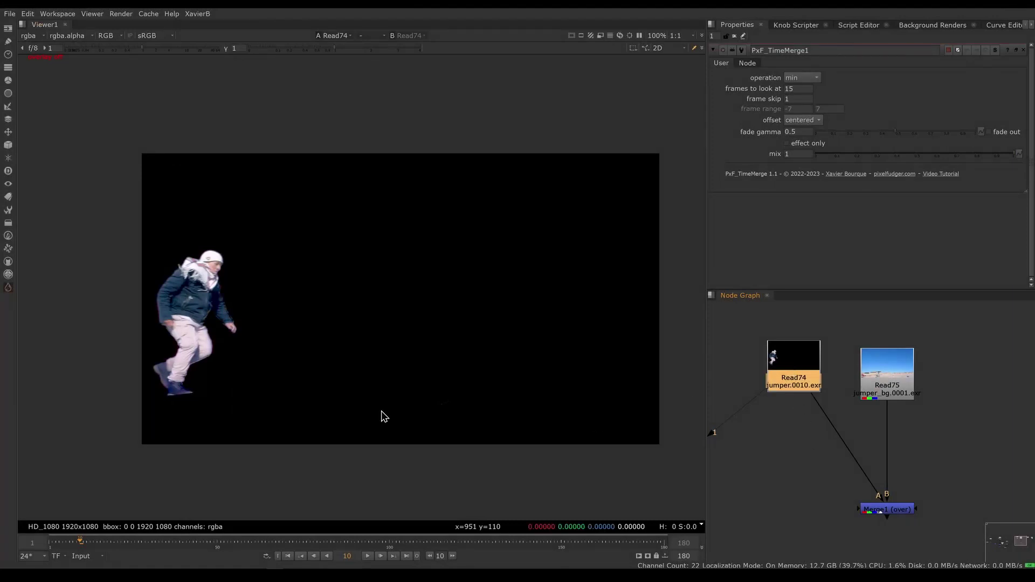
pyautogui.press('a')
pyautogui.moveTo(224, 539); pyautogui.dragTo(500, 505)
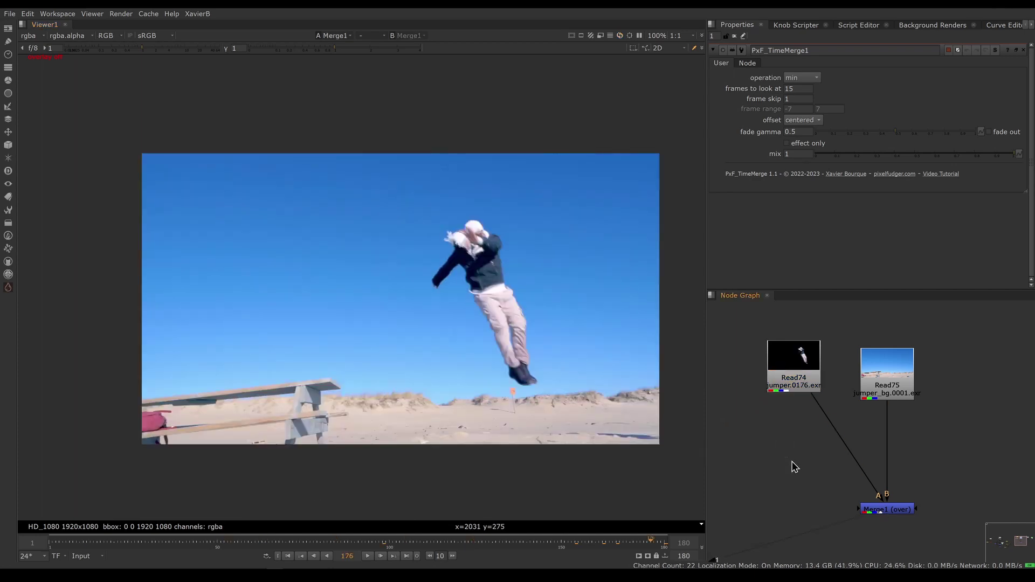
# Step: Add a PxF_TimeMerge node and insert it between Read74 and Merge1's A input
pyautogui.press('Tab')
pyautogui.write('pxf timeMerge [Pixelfudger3')
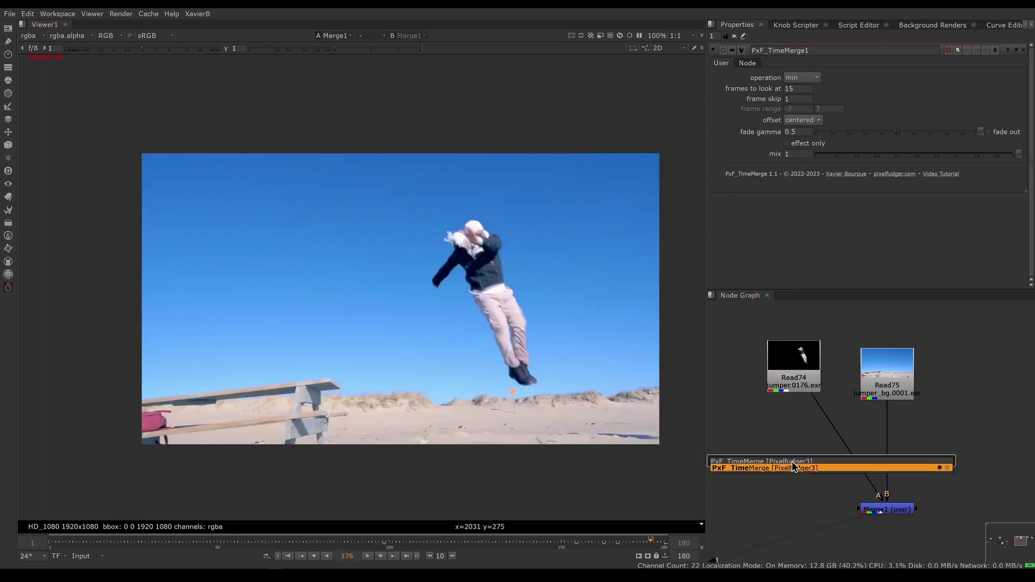
pyautogui.press('Return')
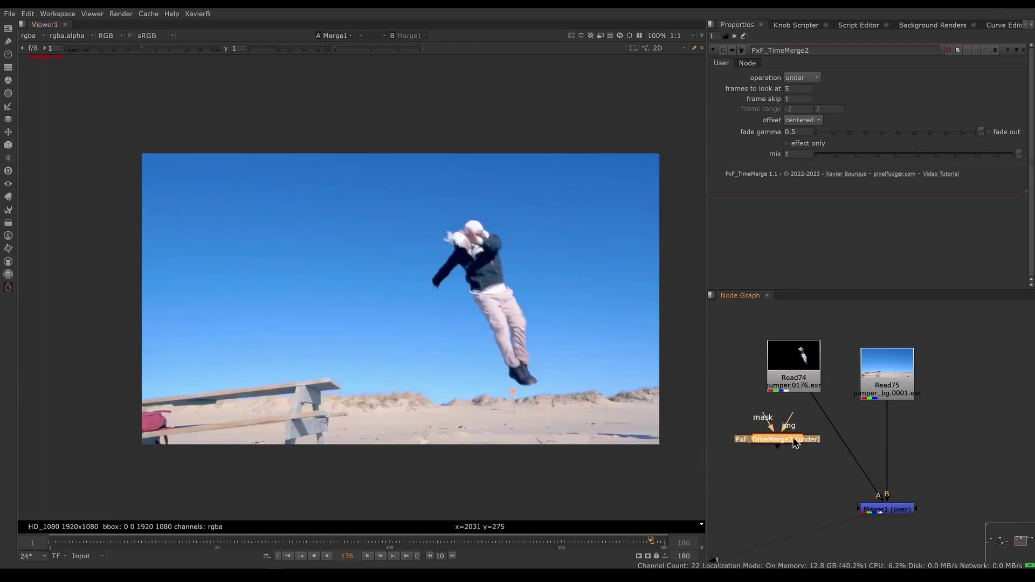
pyautogui.moveTo(817, 405); pyautogui.dragTo(784, 440)
pyautogui.moveTo(784, 440); pyautogui.dragTo(803, 447)
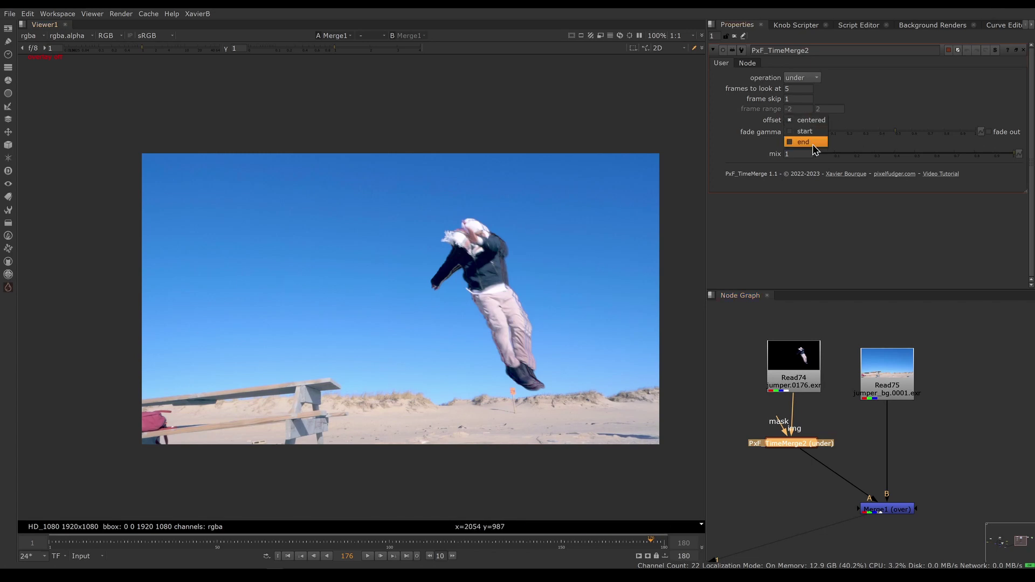
# Step: Set PxF_TimeMerge2's offset to end and raise its frames to look at to 10 and on to 34
pyautogui.click(812, 142)
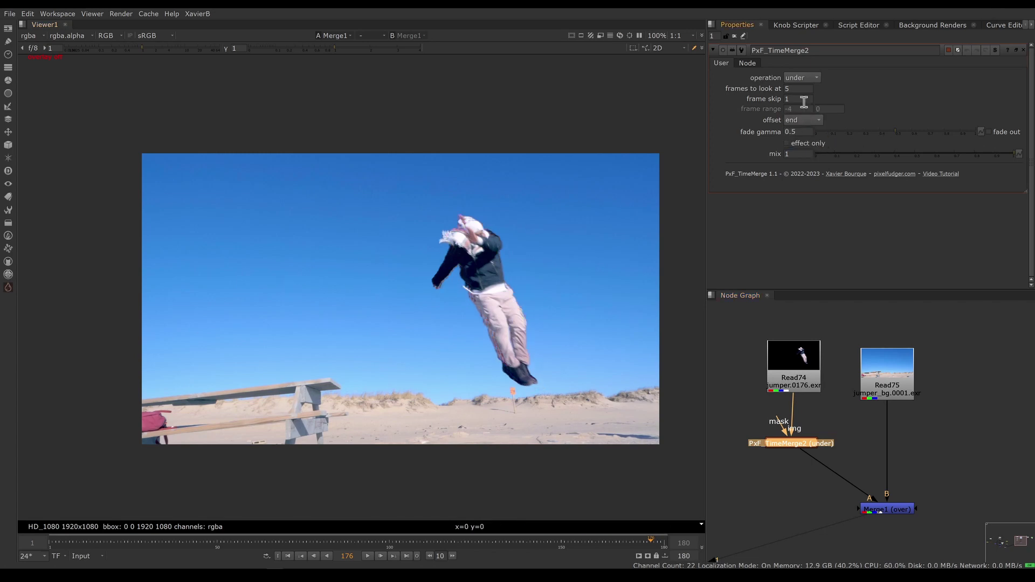
pyautogui.moveTo(799, 90); pyautogui.dragTo(752, 93)
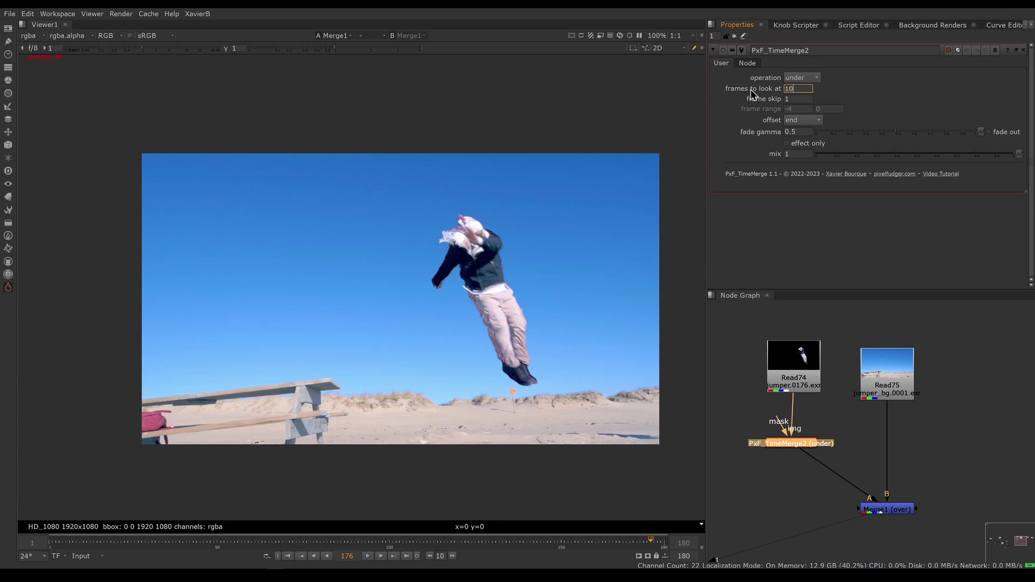
pyautogui.write('10')
pyautogui.press('Return')
pyautogui.press('Up')
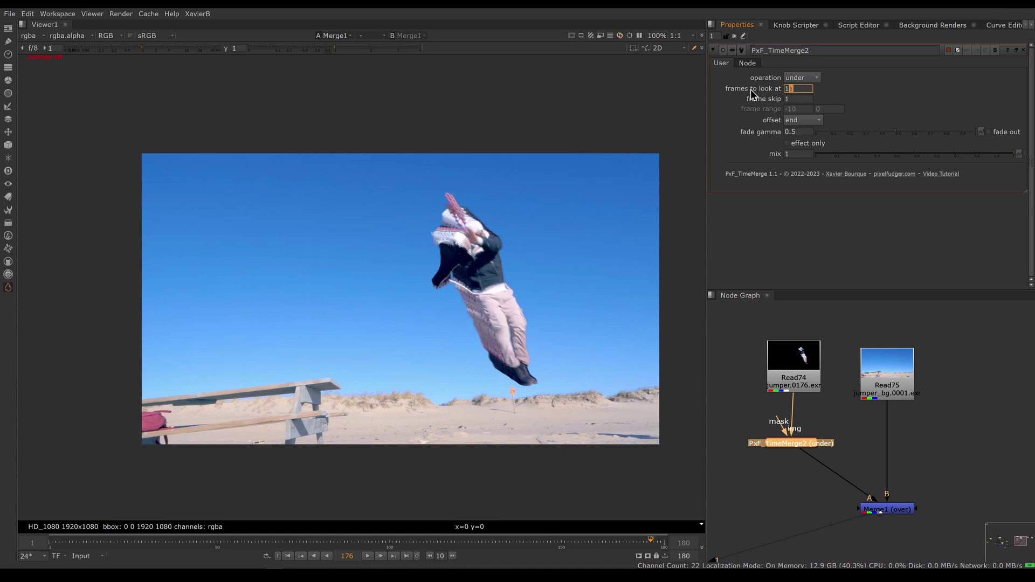
pyautogui.press('Up')
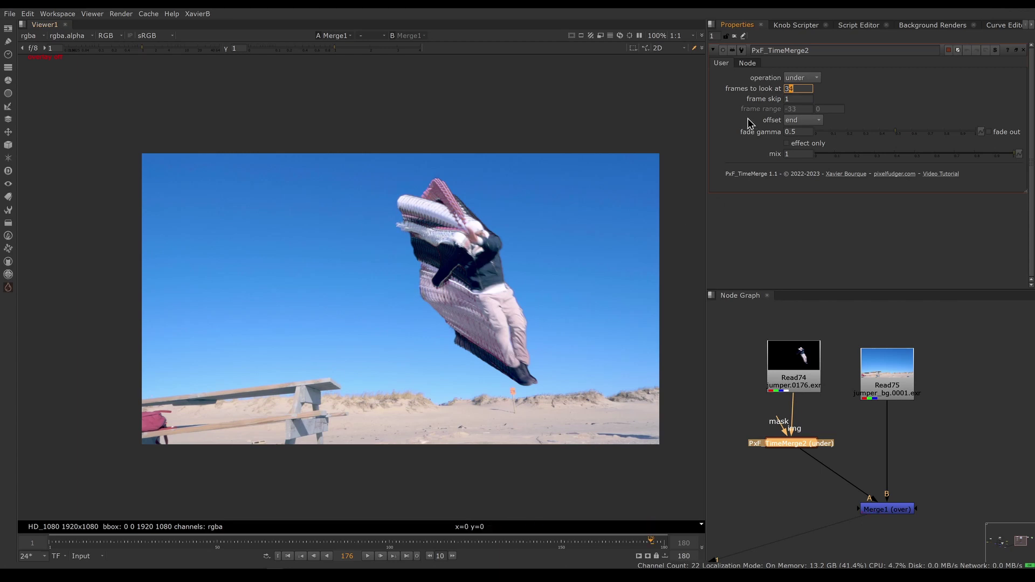
# Step: Set PxF_TimeMerge2's frames to look at back to 10
pyautogui.scroll(-1, 784, 89)
pyautogui.write('10')
pyautogui.press('Return')
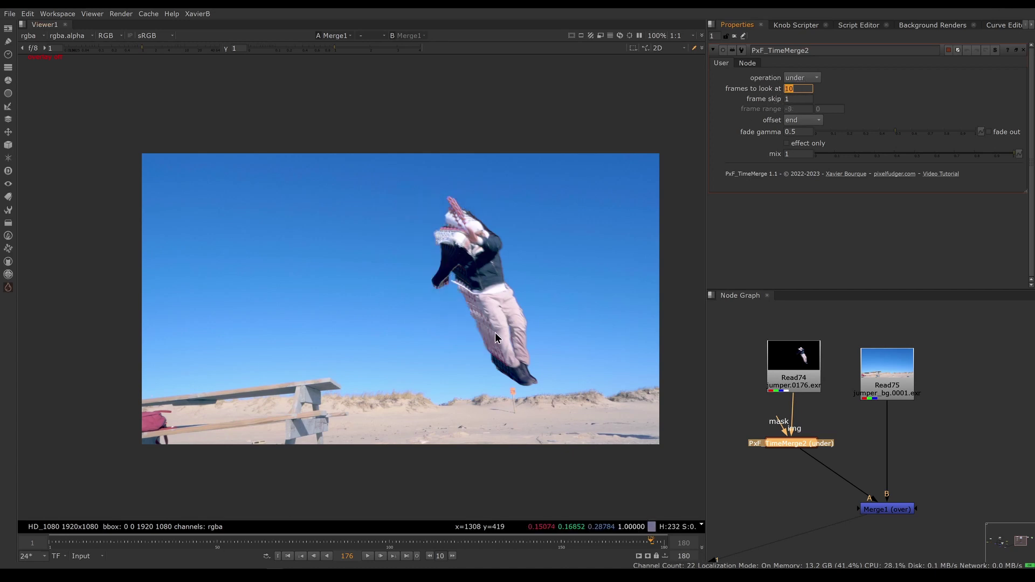
# Step: Raise PxF_TimeMerge2's frame skip in stages to 10 and on to 20 to spread the jumper copies apart
pyautogui.click(804, 98)
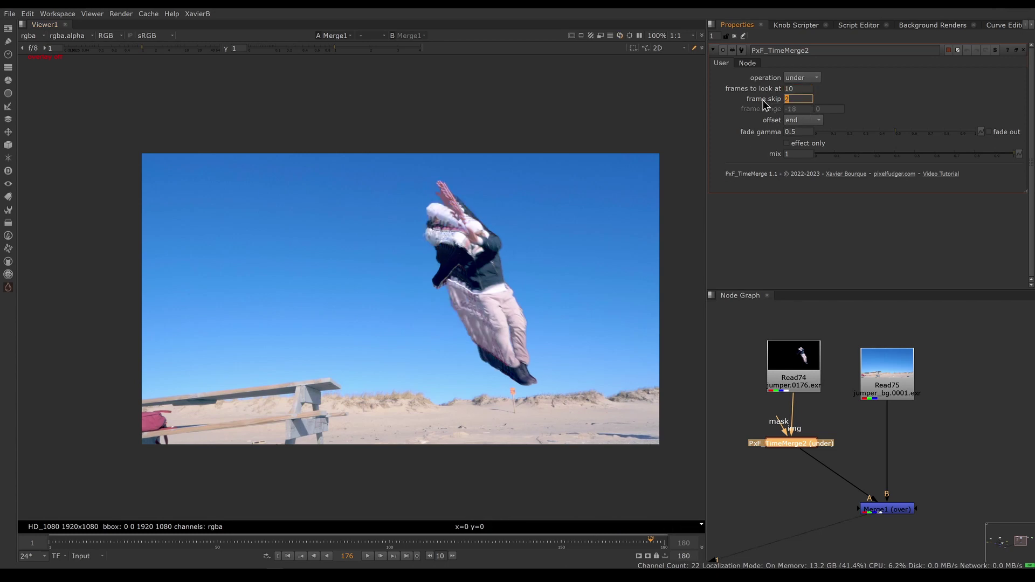
pyautogui.write('6')
pyautogui.press('Return')
pyautogui.write('10')
pyautogui.press('Return')
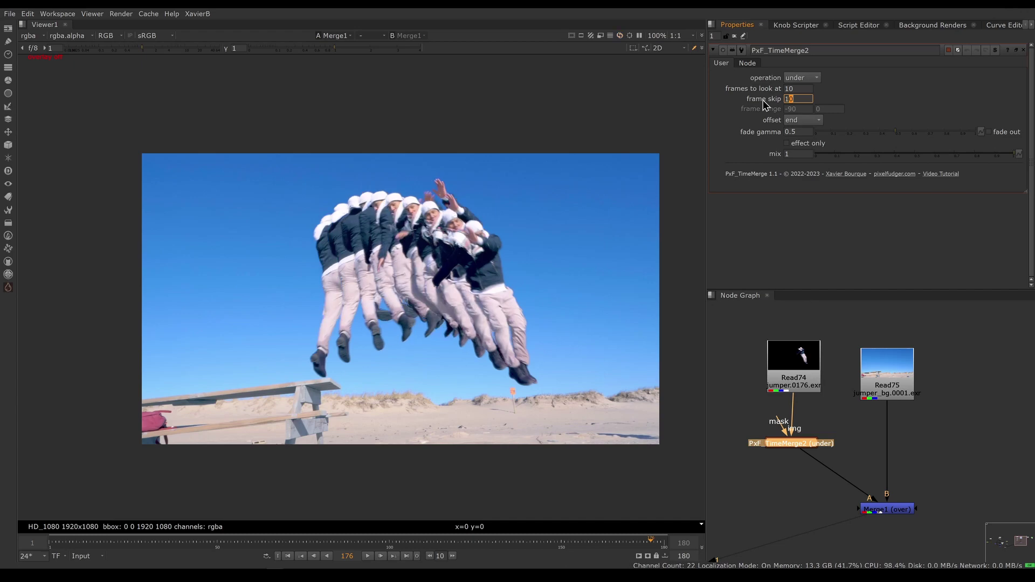
pyautogui.press('Up')
pyautogui.press('Up')
pyautogui.press('Up')
pyautogui.press('Up')
pyautogui.press('Up')
pyautogui.press('Up')
pyautogui.press('Up')
pyautogui.press('Up')
pyautogui.press('Up')
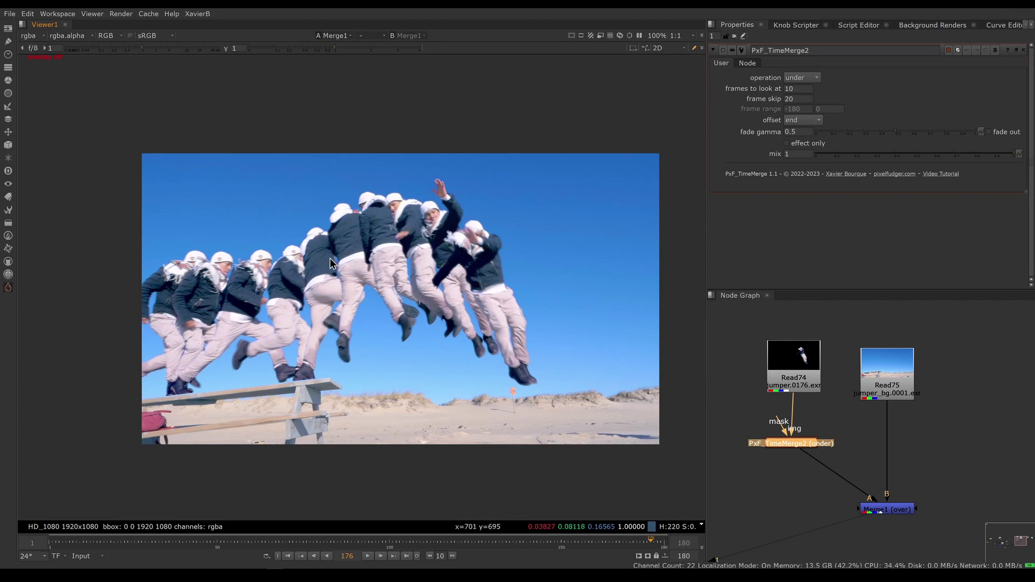
# Step: Scrub the jumper trail back to frame 132 and play the composite
pyautogui.moveTo(499, 541); pyautogui.dragTo(392, 544)
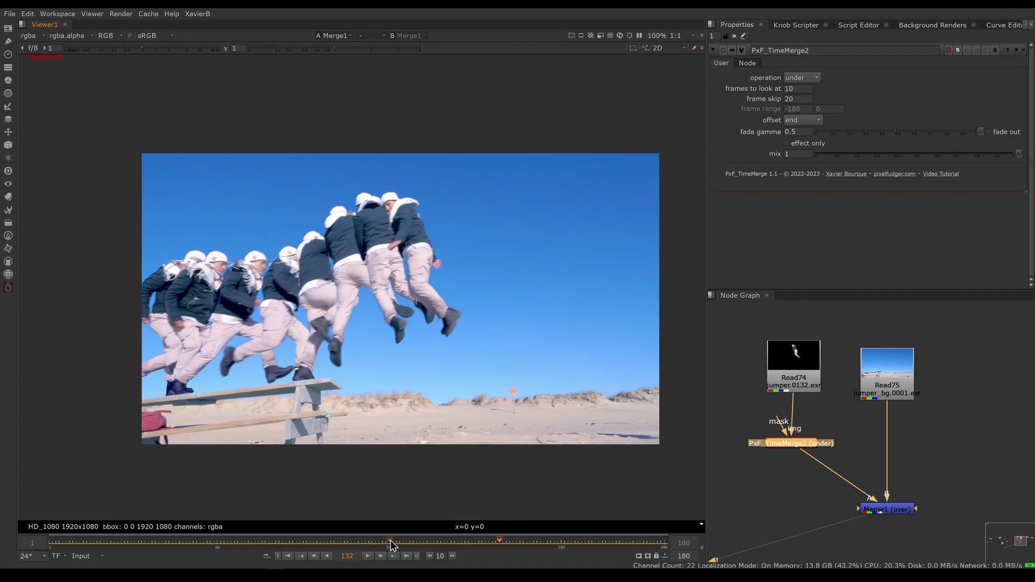
pyautogui.click(367, 558)
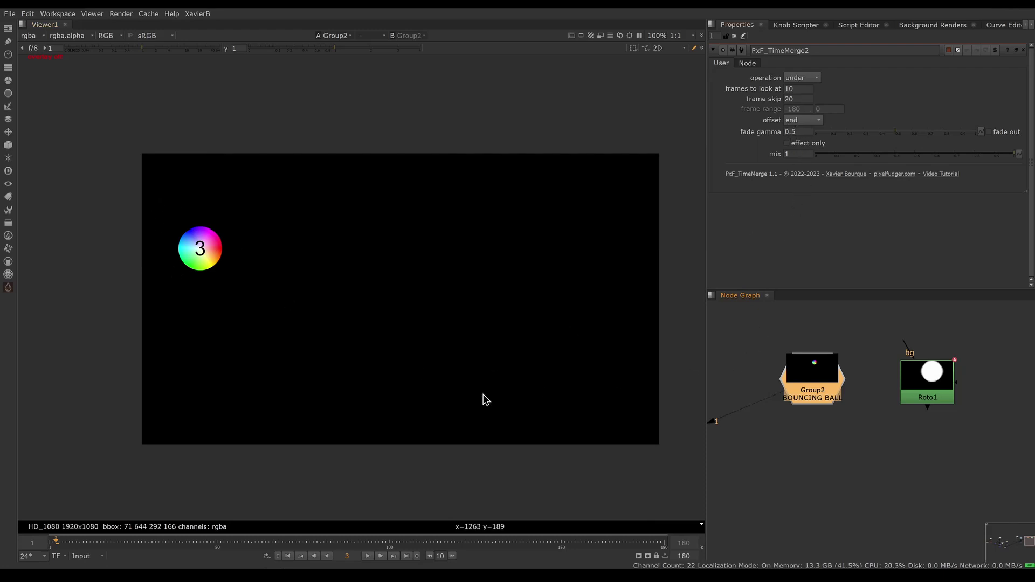
# Step: Add a PxF_TimeMerge node under the BOUNCING BALL group, with its img input connected to the group
pyautogui.click(799, 457)
pyautogui.press('Tab')
pyautogui.write('pxf-')
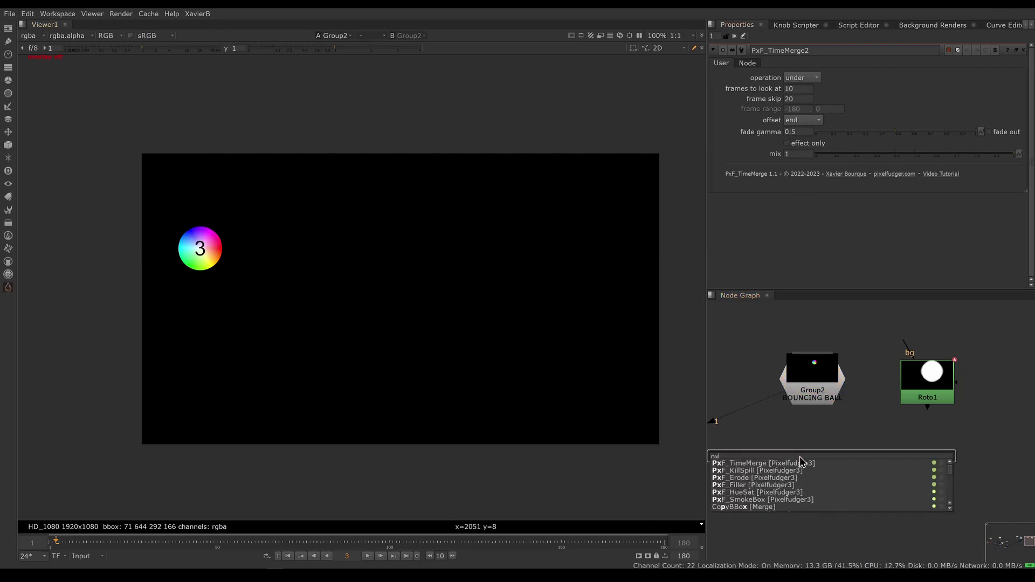
pyautogui.write('time')
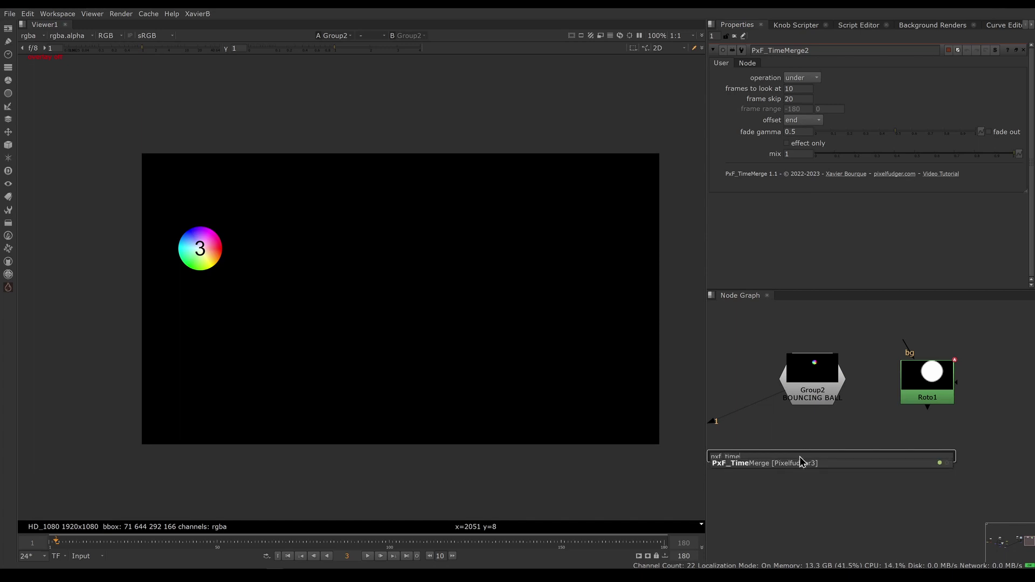
pyautogui.press('Return')
pyautogui.moveTo(819, 423); pyautogui.dragTo(812, 408)
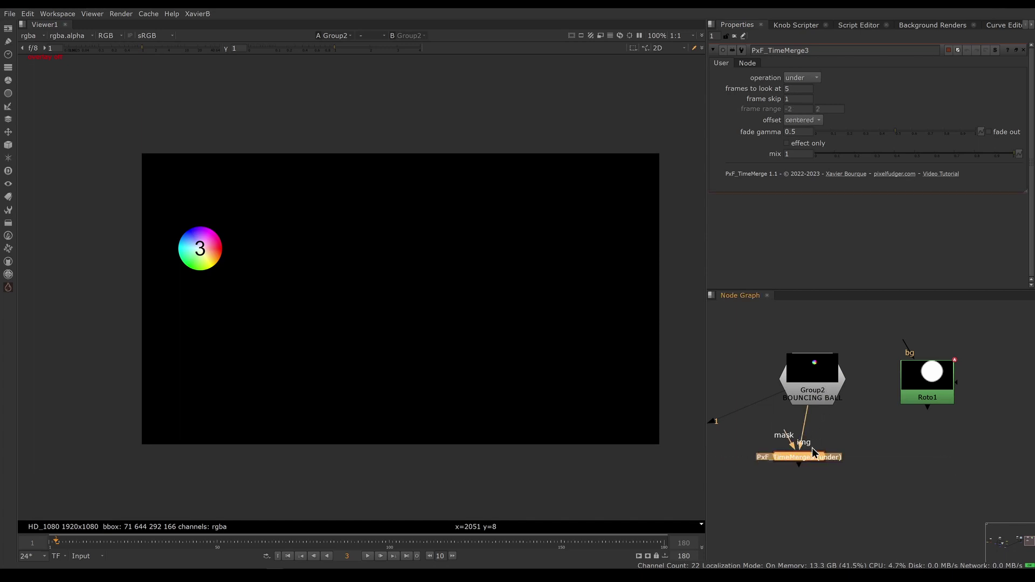
pyautogui.click(776, 426)
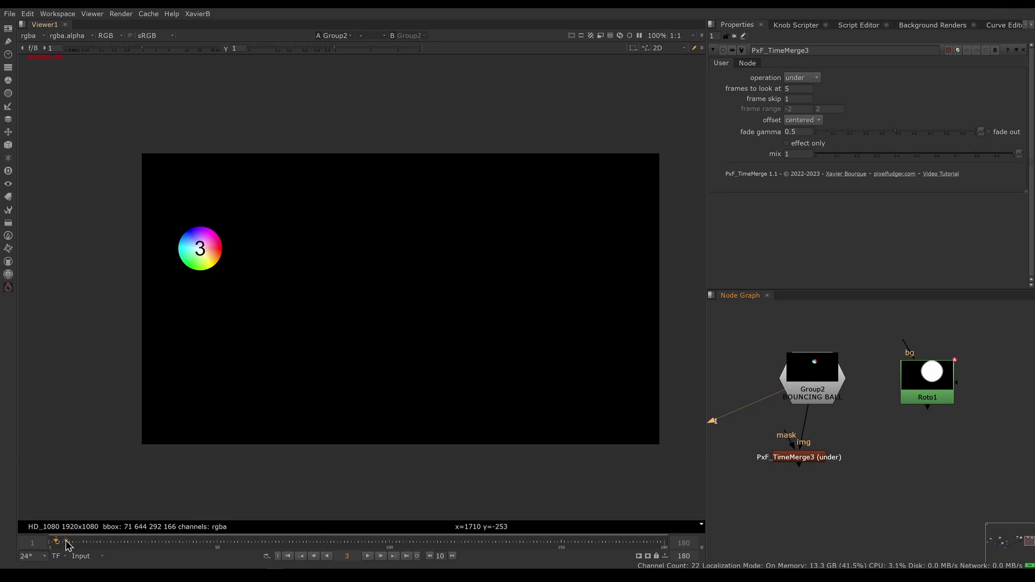
# Step: Scrub the bouncing ball to frame 20, align PxF_TimeMerge3 below the group and view its result
pyautogui.moveTo(67, 545); pyautogui.dragTo(114, 549)
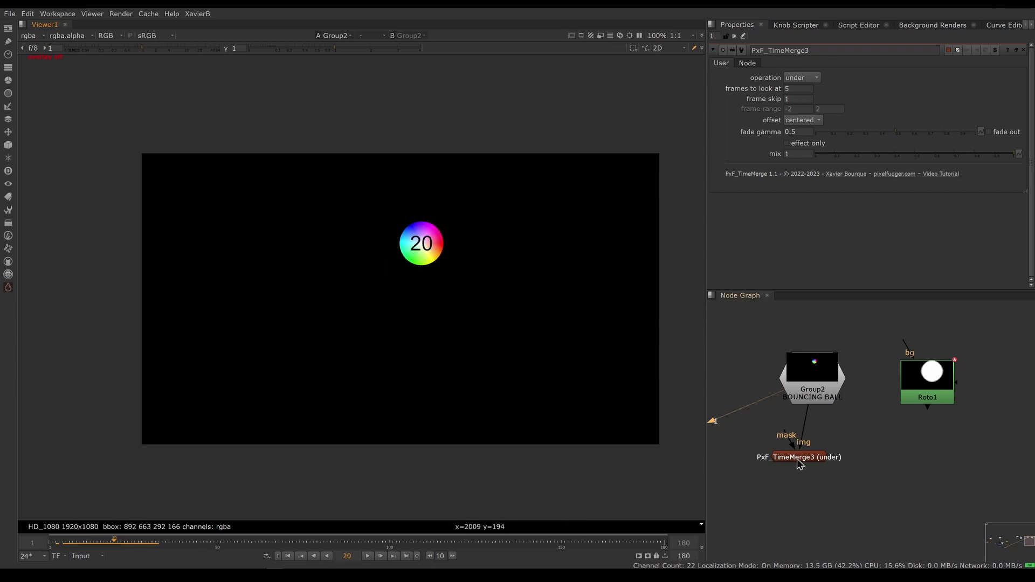
pyautogui.moveTo(797, 458); pyautogui.dragTo(813, 456)
pyautogui.press('1')
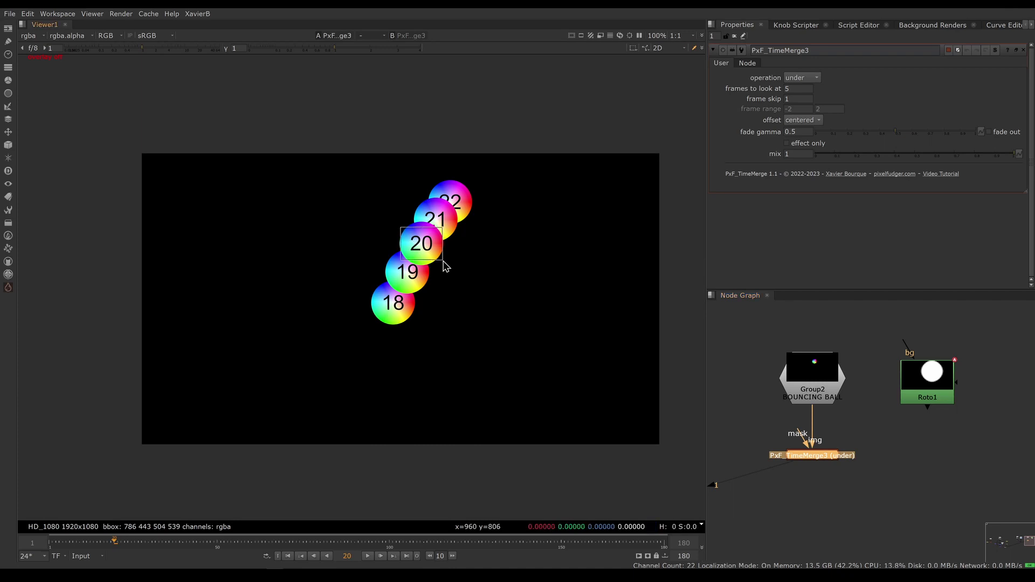
pyautogui.click(802, 89)
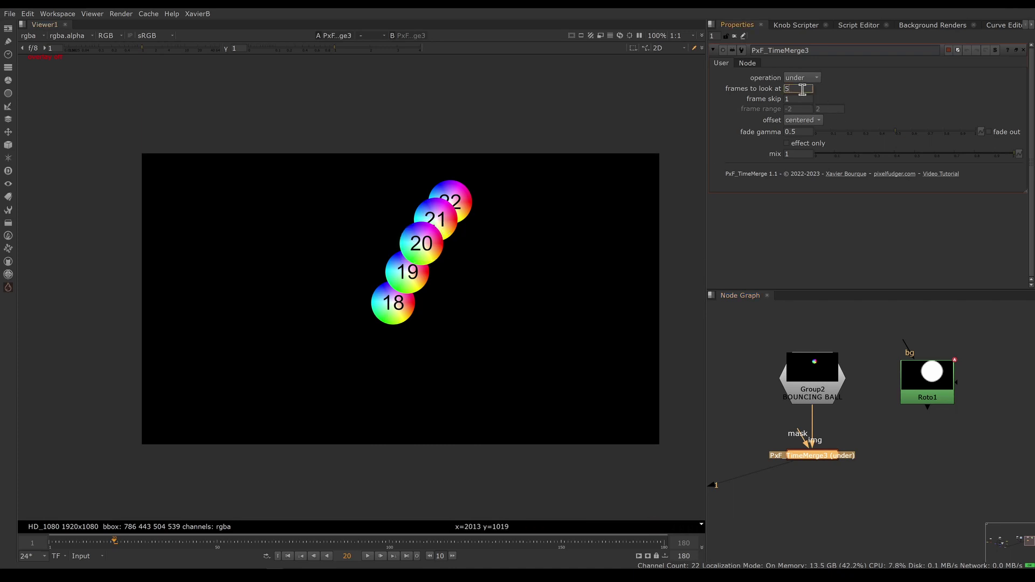
pyautogui.moveTo(356, 265); pyautogui.dragTo(442, 338)
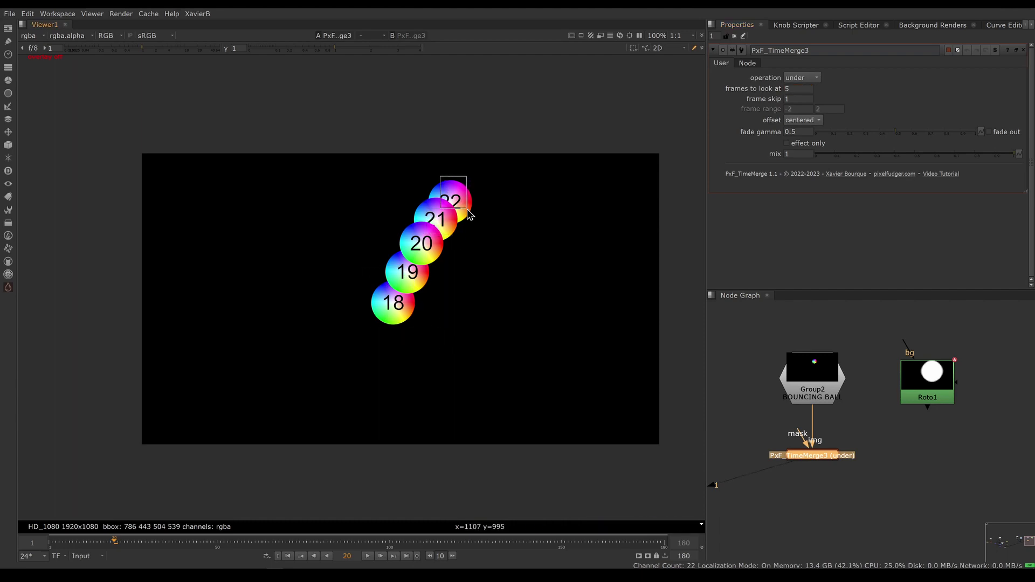
# Step: Try the over, average and plus operations on PxF_TimeMerge3 to compare how the balls combine
pyautogui.click(802, 77)
pyautogui.click(809, 72)
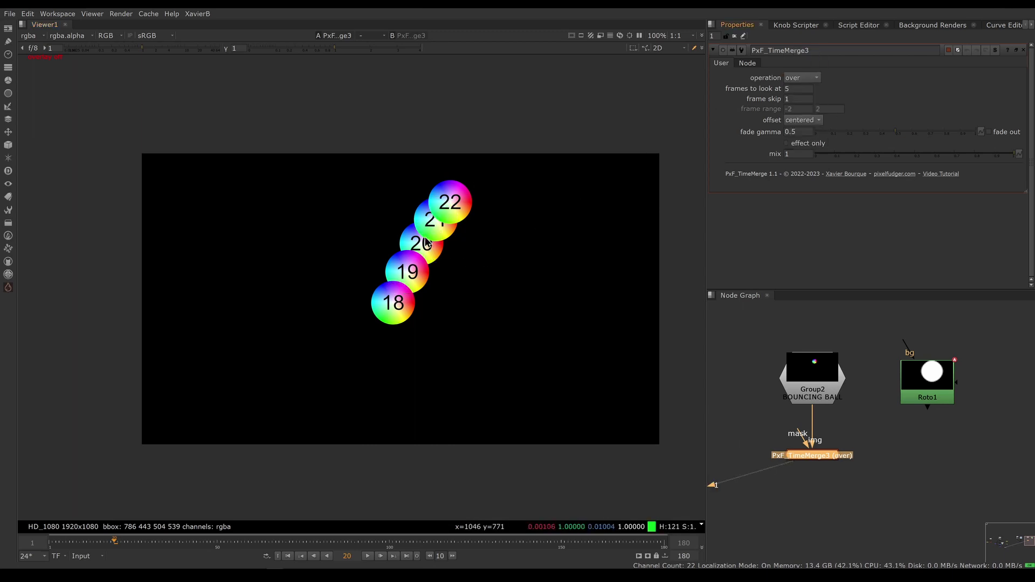
pyautogui.click(801, 77)
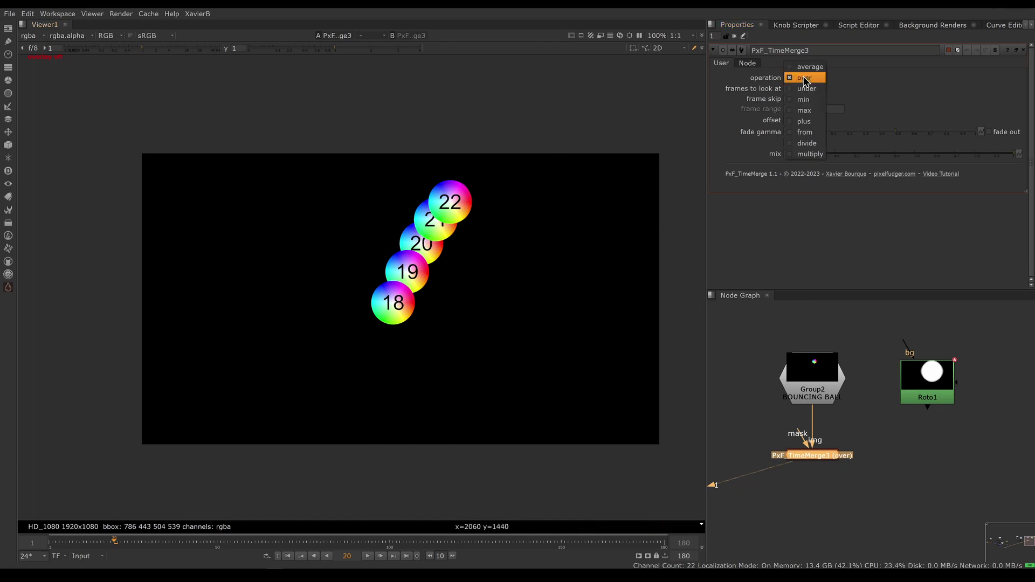
pyautogui.click(803, 67)
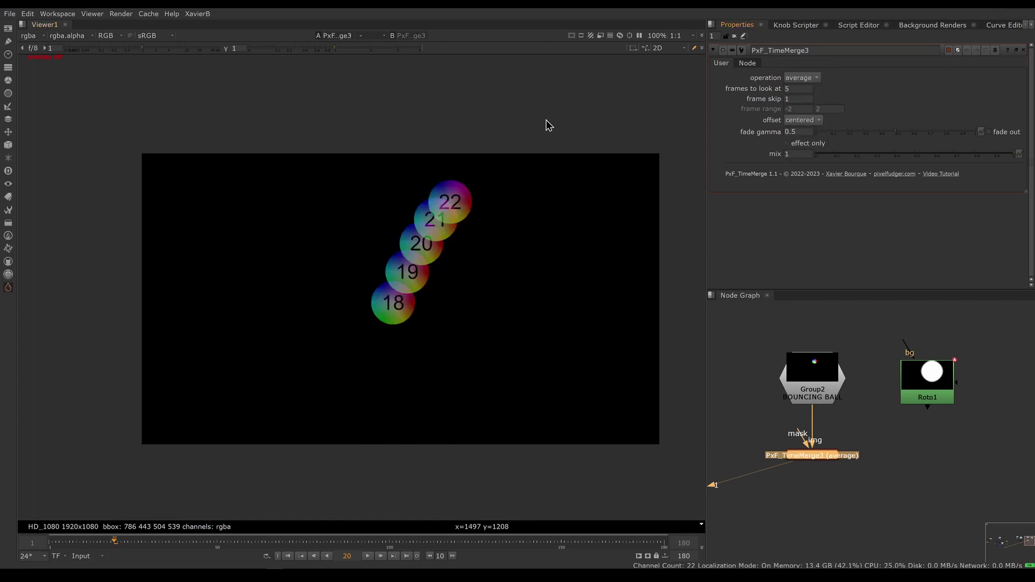
pyautogui.click(816, 80)
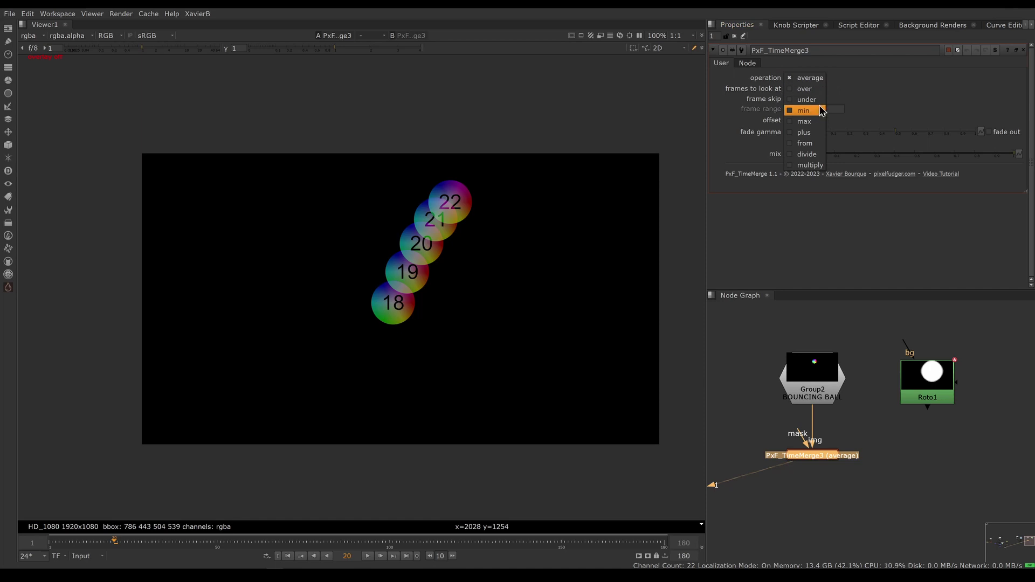
pyautogui.click(821, 137)
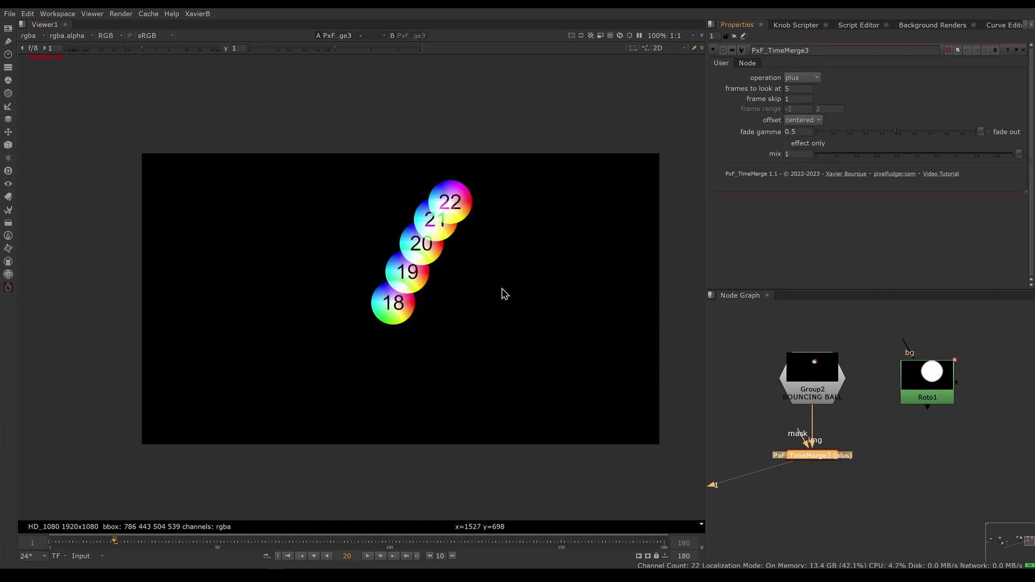
# Step: Try the max and multiply operations on PxF_TimeMerge3, and return the operation to under
pyautogui.click(816, 83)
pyautogui.click(804, 66)
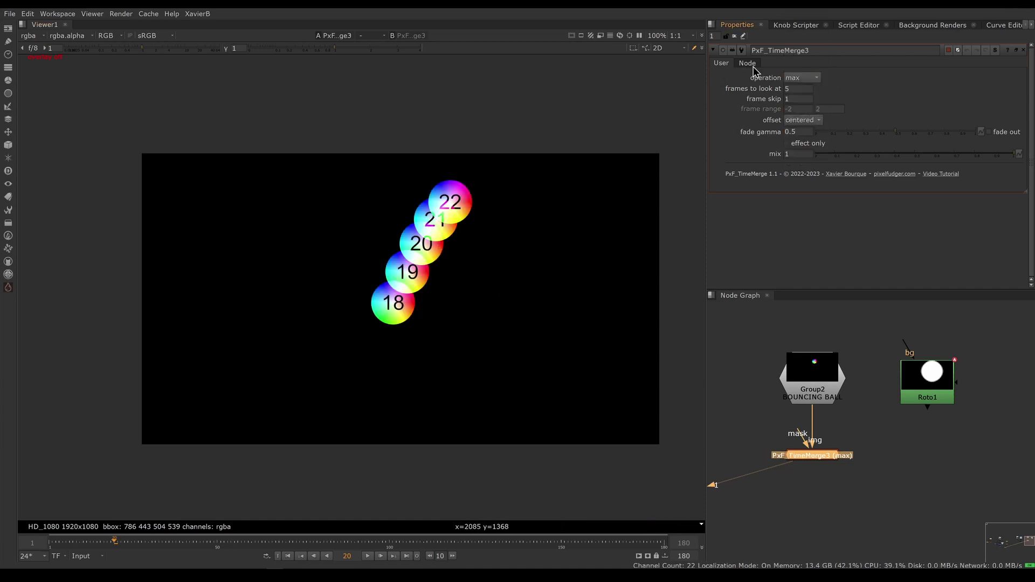
pyautogui.click(813, 81)
pyautogui.click(808, 122)
pyautogui.click(814, 81)
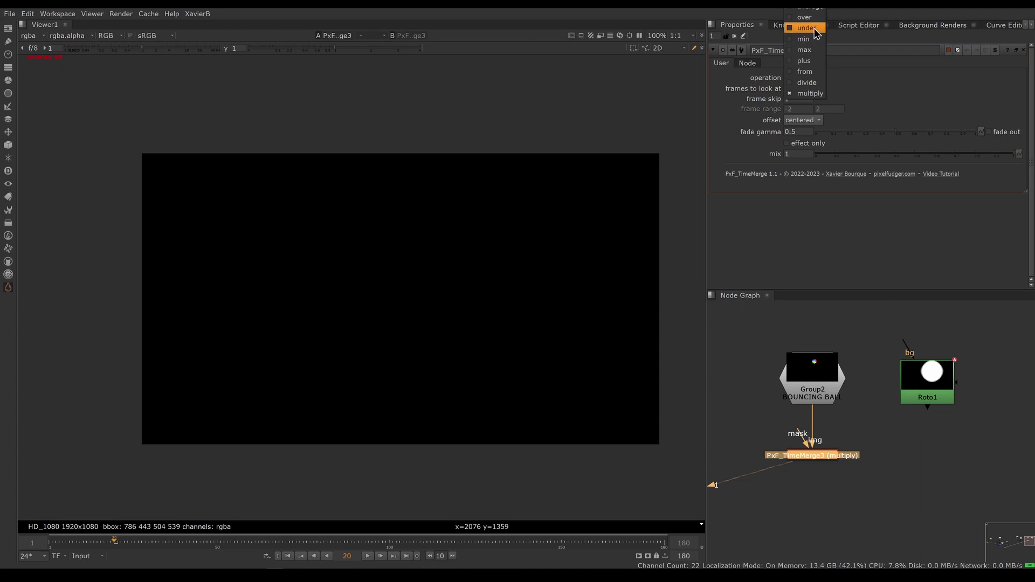
pyautogui.click(814, 28)
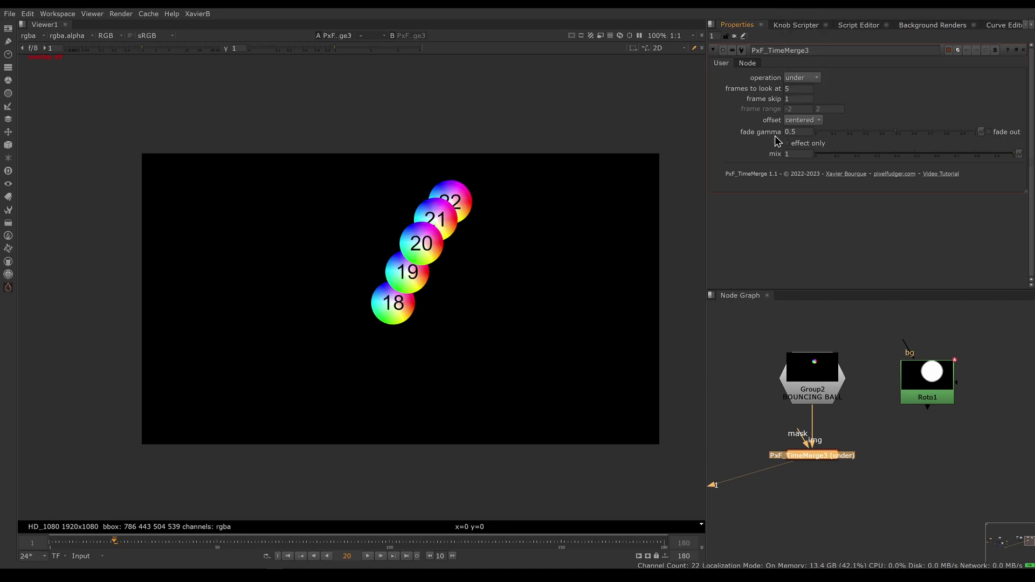
# Step: Raise PxF_TimeMerge3's frames to look at to 11 and outline the ball copies before and after frame 20
pyautogui.doubleClick(792, 88)
pyautogui.write('10')
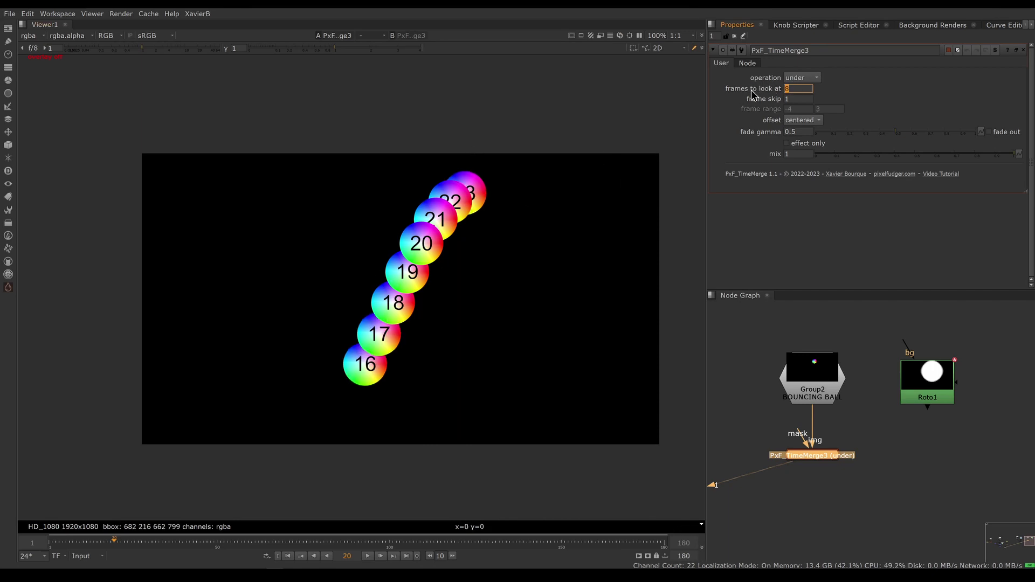
pyautogui.press('Up')
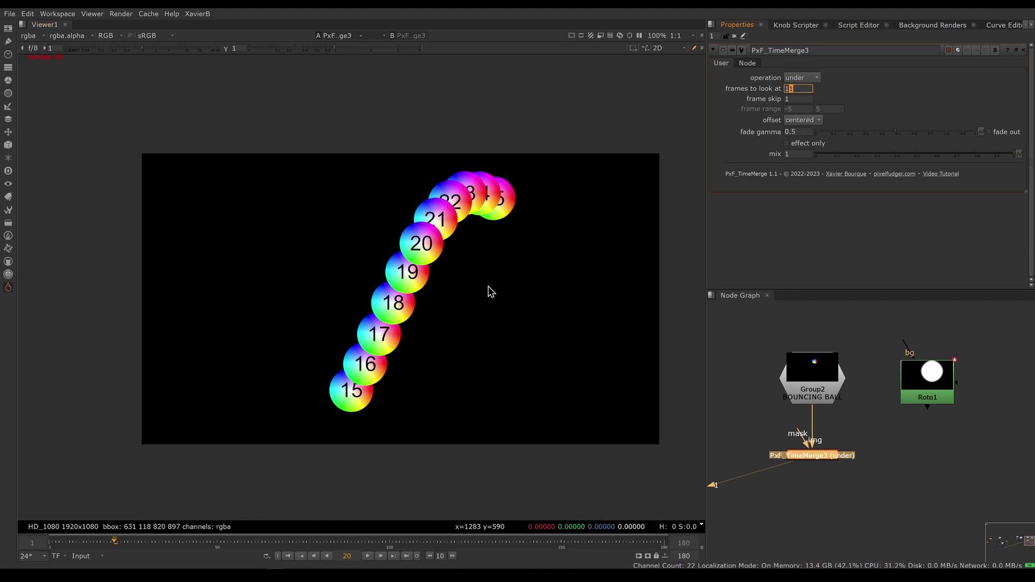
pyautogui.keyDown('ctrl'); pyautogui.keyDown('shift'); pyautogui.moveTo(409, 232); pyautogui.dragTo(436, 258); pyautogui.keyUp('shift'); pyautogui.keyUp('ctrl')
pyautogui.moveTo(319, 272); pyautogui.dragTo(434, 422)
pyautogui.moveTo(426, 166); pyautogui.dragTo(550, 249)
# Step: Set PxF_TimeMerge3's frames to look at back to 5
pyautogui.doubleClick(795, 88)
pyautogui.write('5')
pyautogui.press('Return')
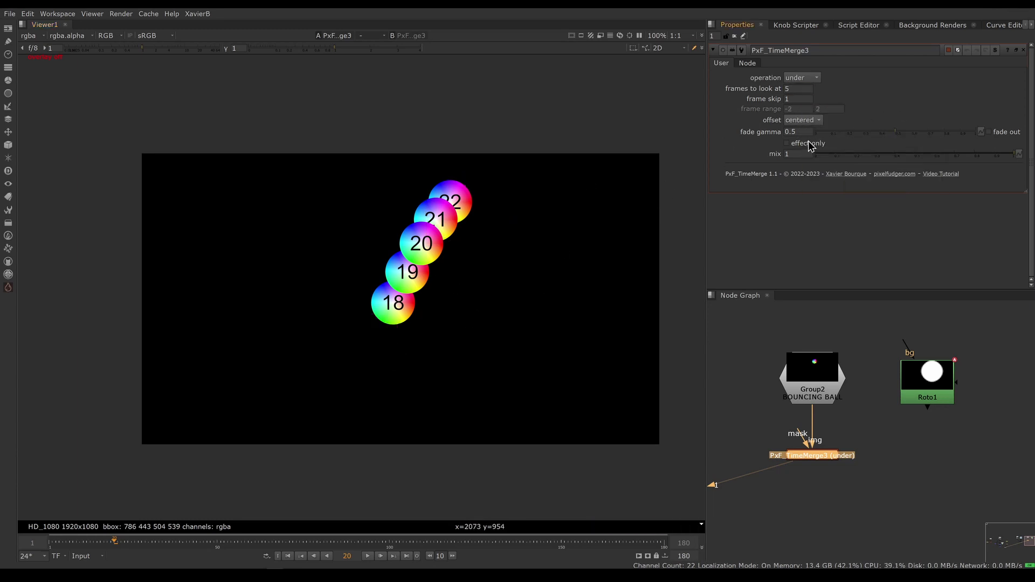
# Step: Try PxF_TimeMerge3's start offset, outline the frame 20 ball, and switch the offset to end
pyautogui.click(816, 120)
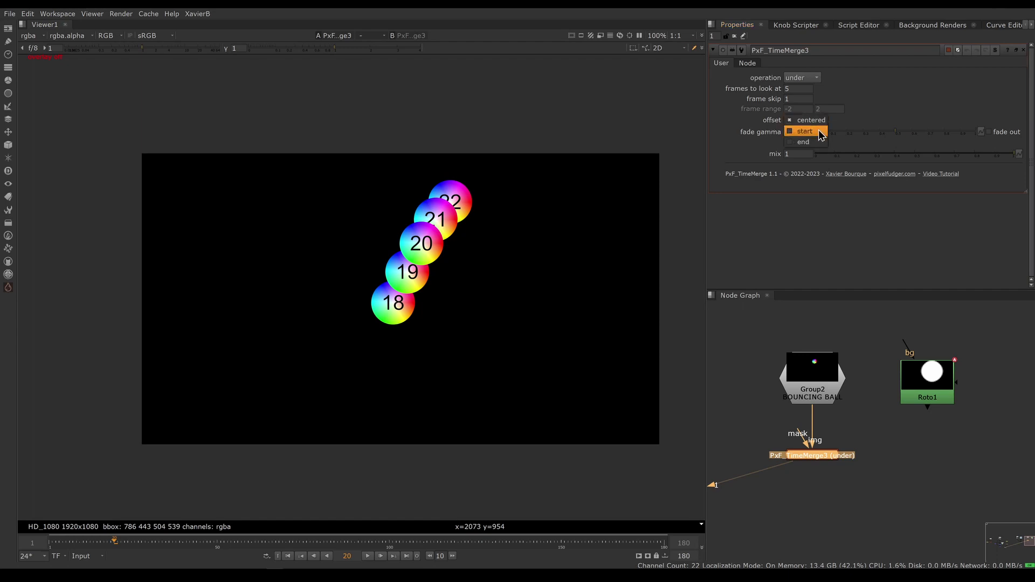
pyautogui.click(818, 131)
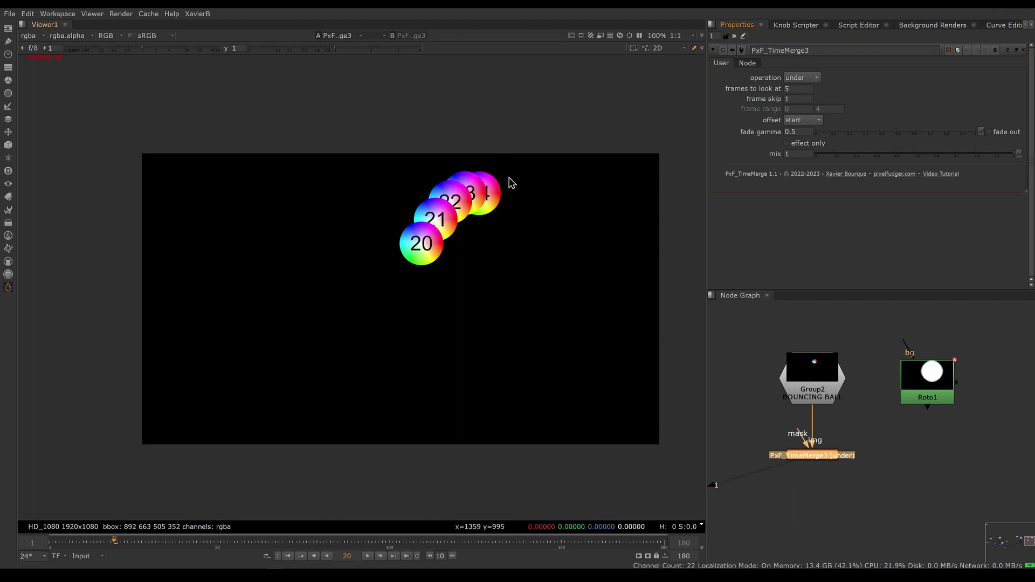
pyautogui.keyDown('ctrl'); pyautogui.keyDown('shift'); pyautogui.moveTo(406, 228); pyautogui.dragTo(440, 272); pyautogui.keyUp('shift'); pyautogui.keyUp('ctrl')
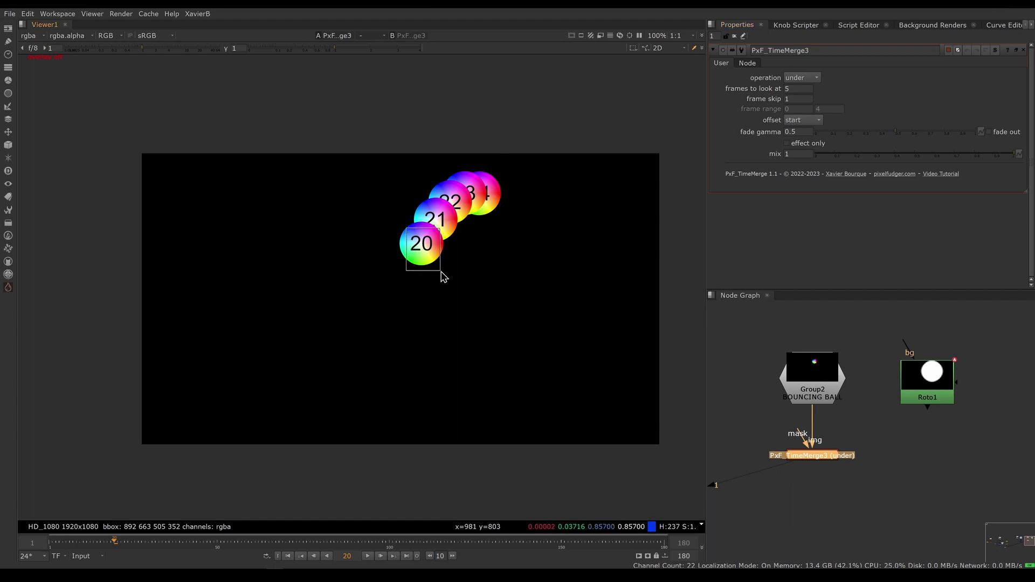
pyautogui.click(816, 124)
pyautogui.click(816, 130)
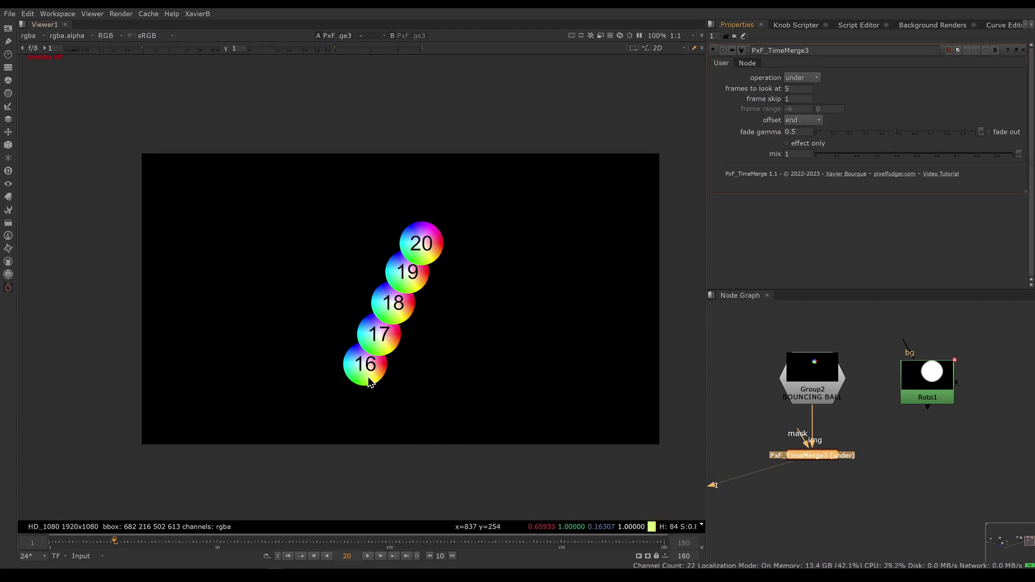
# Step: Compare the centered offset on PxF_TimeMerge3 and return the offset to end
pyautogui.click(816, 121)
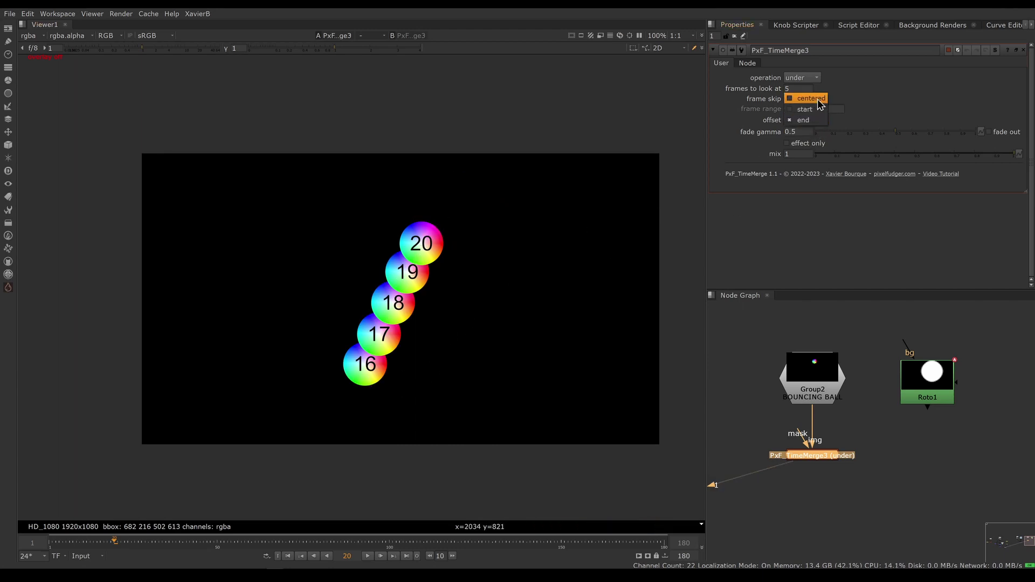
pyautogui.click(817, 99)
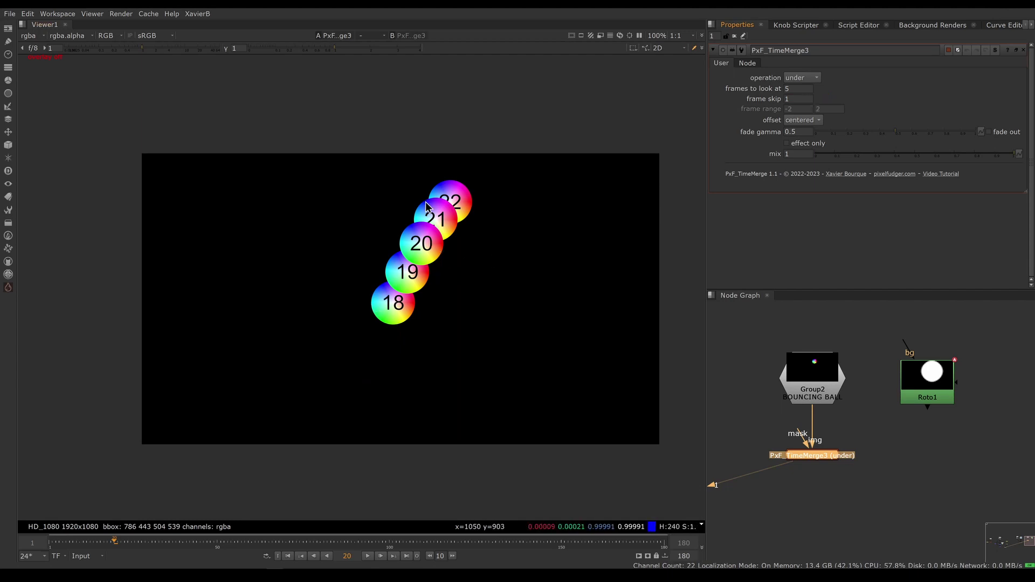
pyautogui.click(802, 121)
pyautogui.click(803, 140)
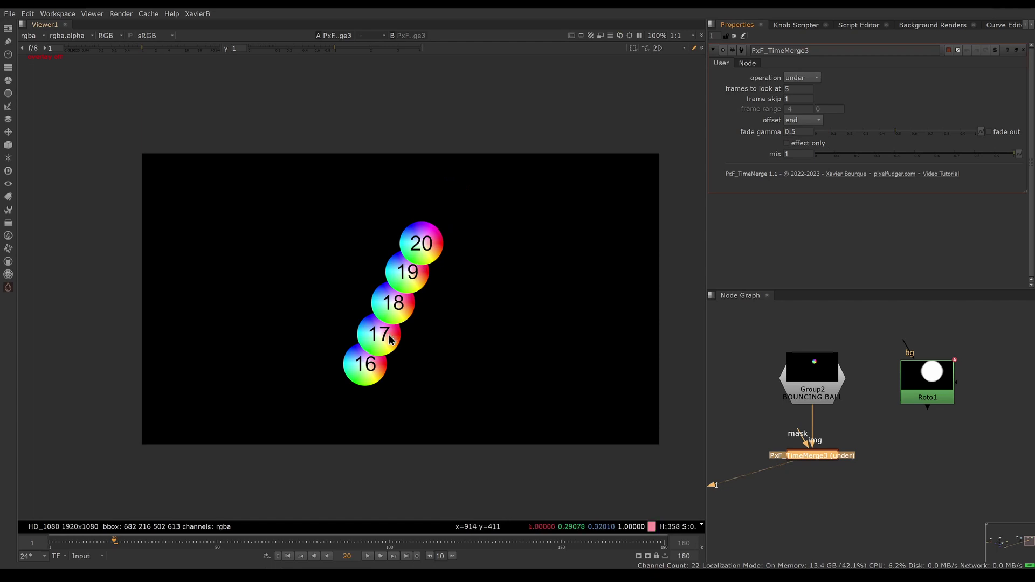
# Step: Set PxF_TimeMerge3's frame skip to 2 and raise it in stages to 5 to spread the balls apart
pyautogui.doubleClick(801, 99)
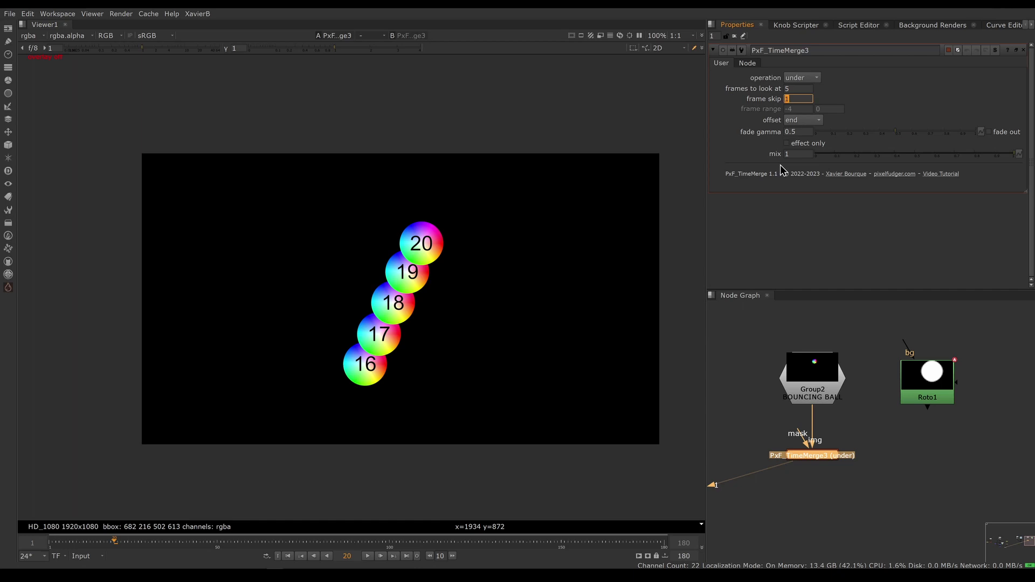
pyautogui.write('2')
pyautogui.press('Return')
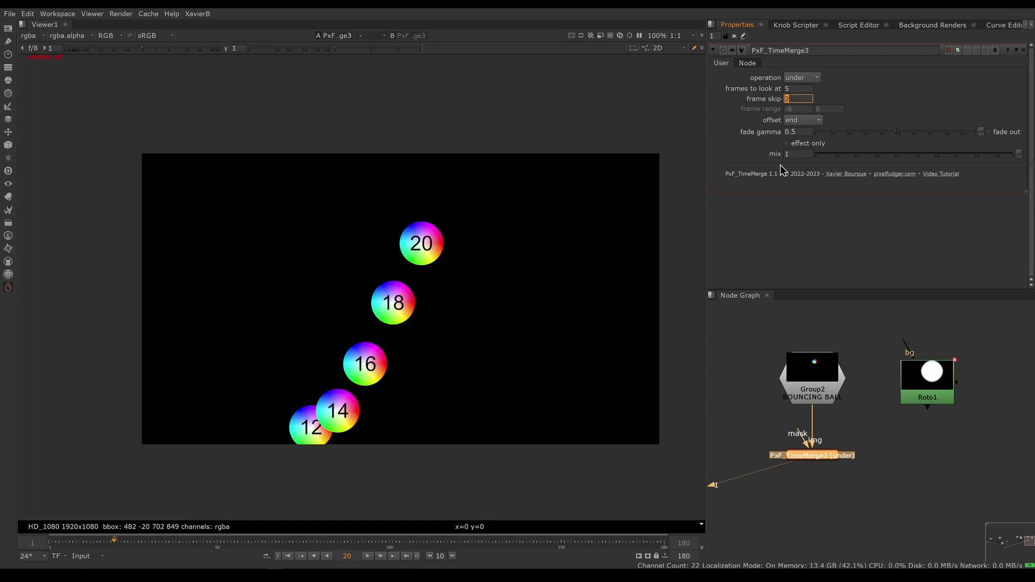
pyautogui.press('Up')
pyautogui.press('Up')
pyautogui.press('Up')
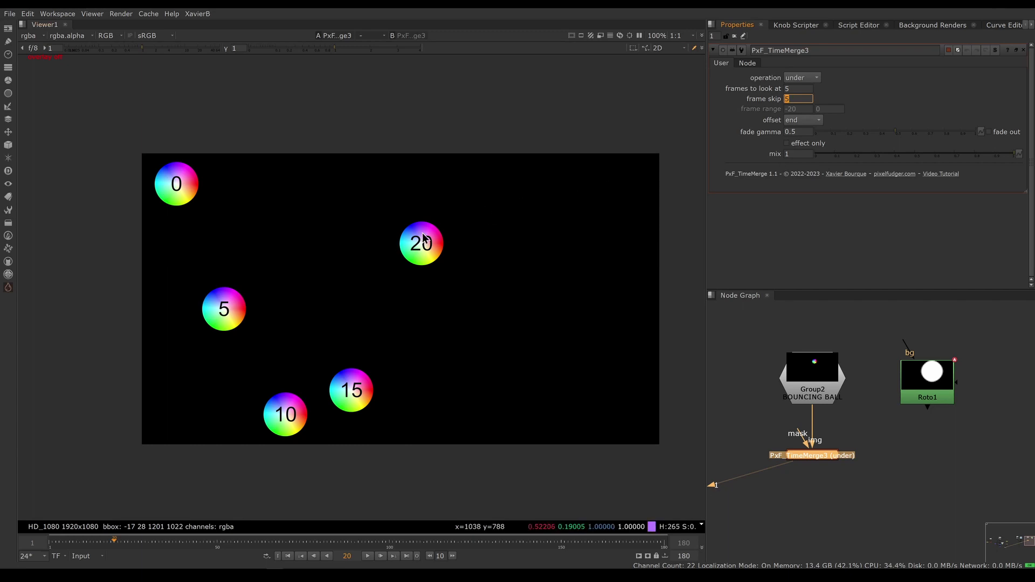
pyautogui.click(393, 231)
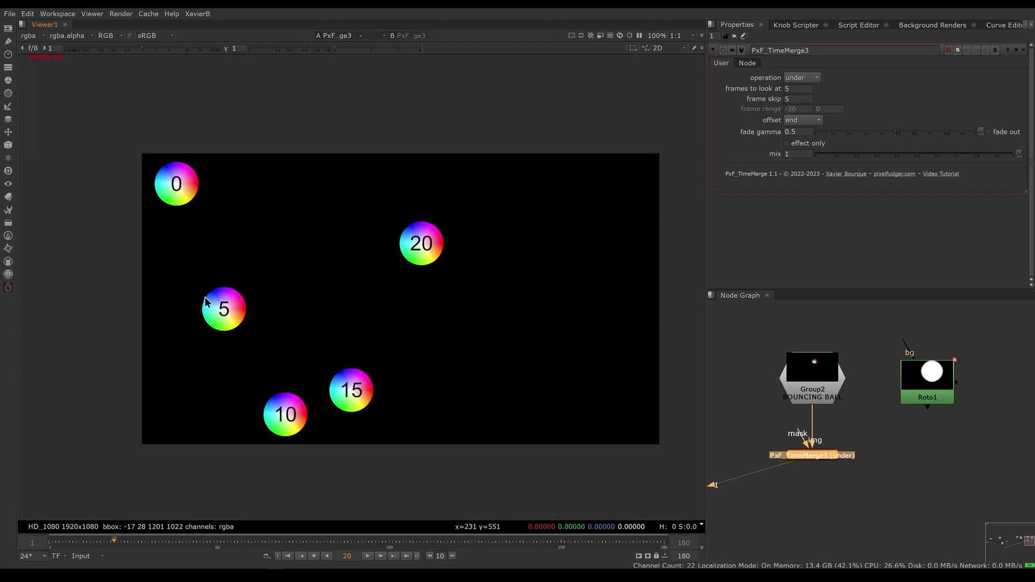
# Step: Sample the area around the frame 0 ball and clear the sample
pyautogui.keyDown('ctrl'); pyautogui.keyDown('shift'); pyautogui.moveTo(174, 190); pyautogui.dragTo(185, 208); pyautogui.keyUp('shift'); pyautogui.keyUp('ctrl')
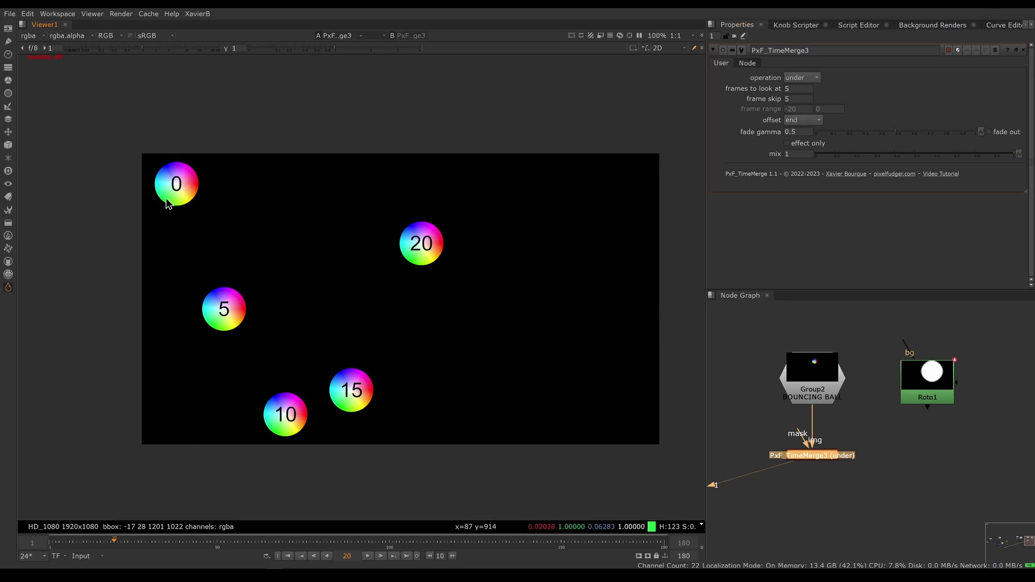
pyautogui.keyDown('ctrl'); pyautogui.keyDown('shift'); pyautogui.moveTo(160, 172); pyautogui.dragTo(190, 205); pyautogui.keyUp('shift'); pyautogui.keyUp('ctrl')
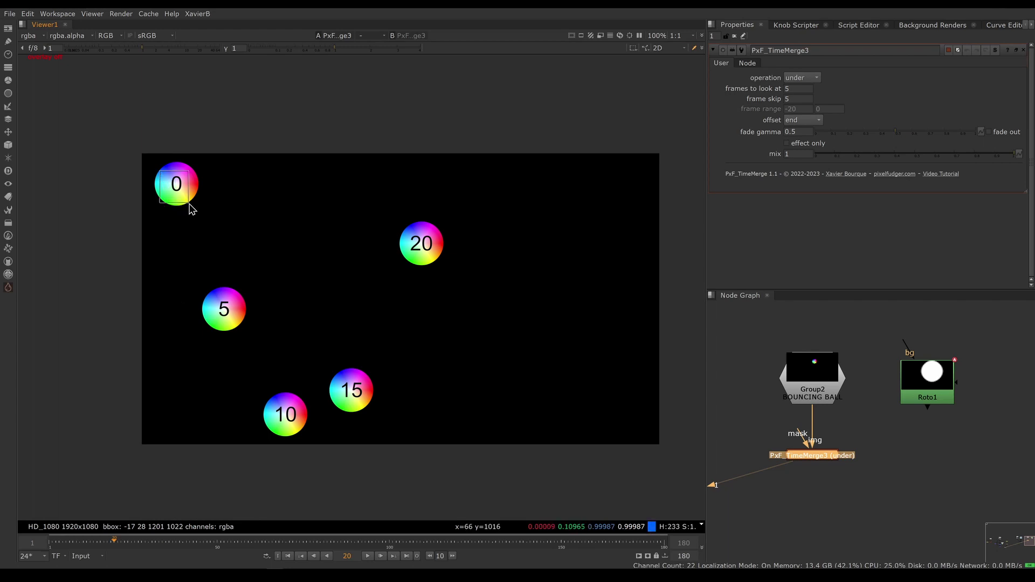
pyautogui.keyDown('ctrl'); pyautogui.rightClick(189, 208); pyautogui.keyUp('ctrl')
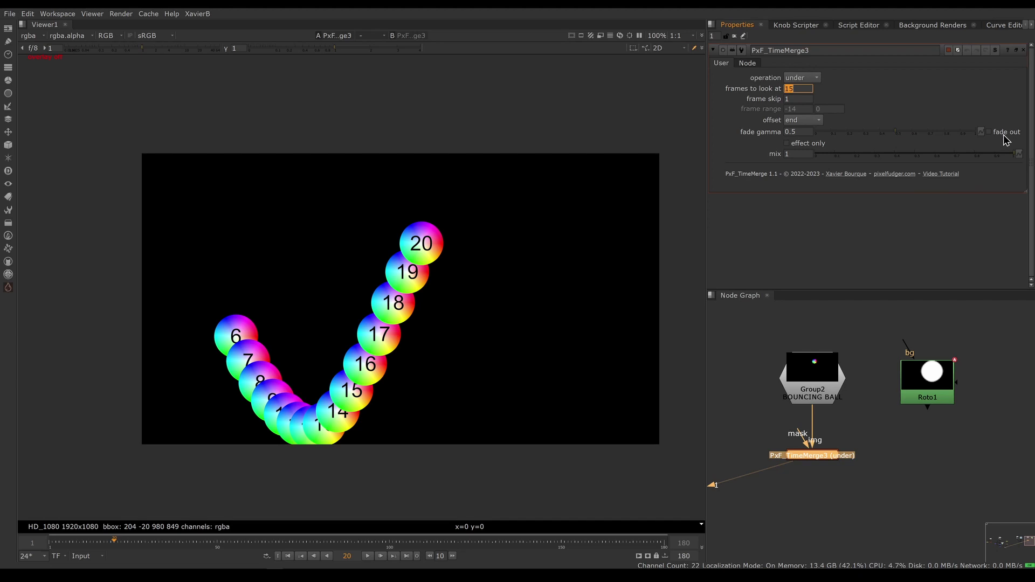
# Step: Enable fade out on PxF_TimeMerge3 for the 15-frame ball trail
pyautogui.click(1005, 135)
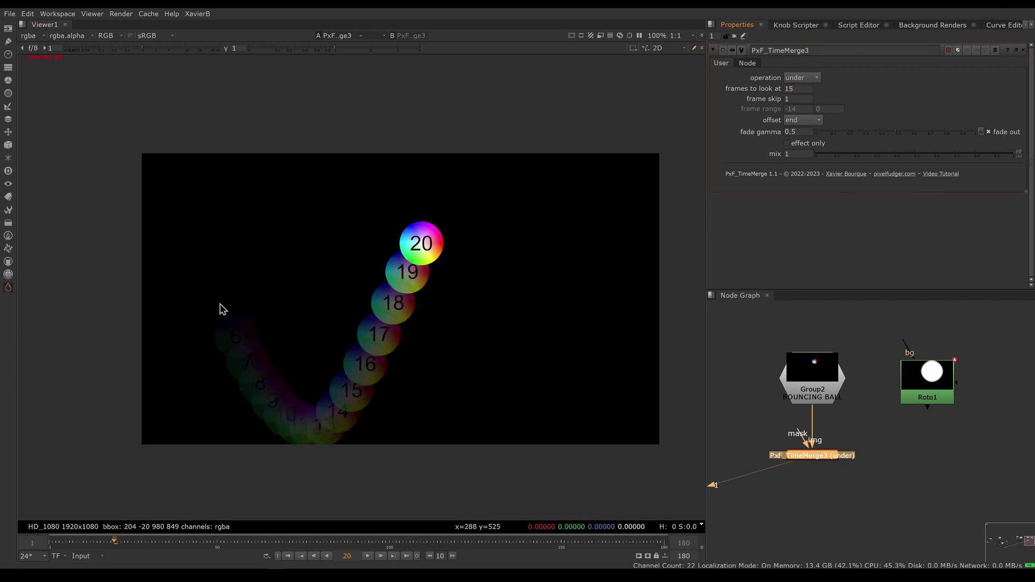
pyautogui.keyDown('ctrl'); pyautogui.click(409, 245); pyautogui.keyUp('ctrl')
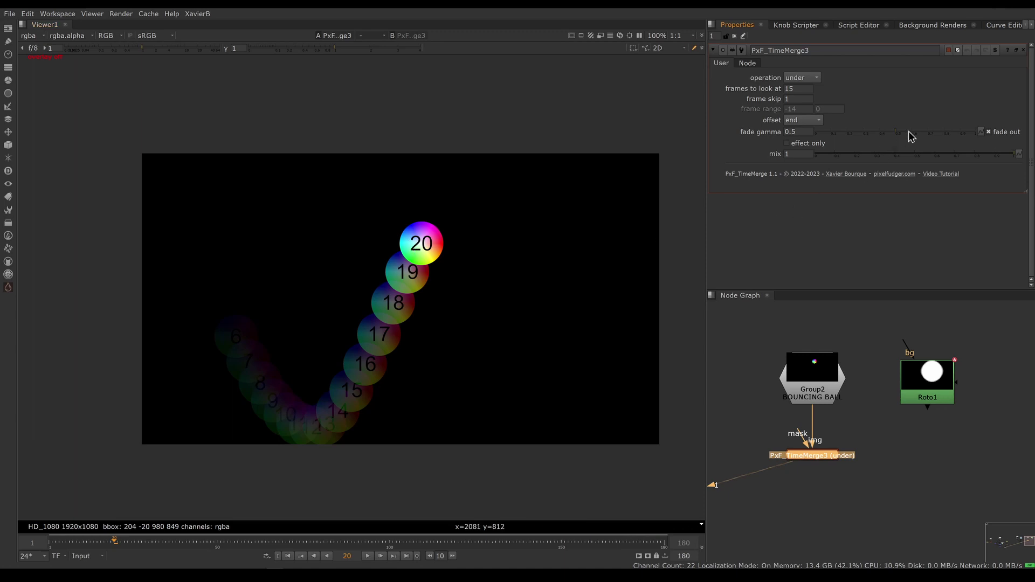
# Step: Set PxF_TimeMerge3's fade gamma to 0.465 and briefly turn on effect only to view the trail without the current ball
pyautogui.moveTo(894, 134)
pyautogui.mouseDown()
pyautogui.moveTo(940, 134)
pyautogui.moveTo(875, 134)
pyautogui.moveTo(898, 134)
pyautogui.moveTo(877, 130)
pyautogui.moveTo(891, 130)
pyautogui.mouseUp()
pyautogui.click(796, 147)
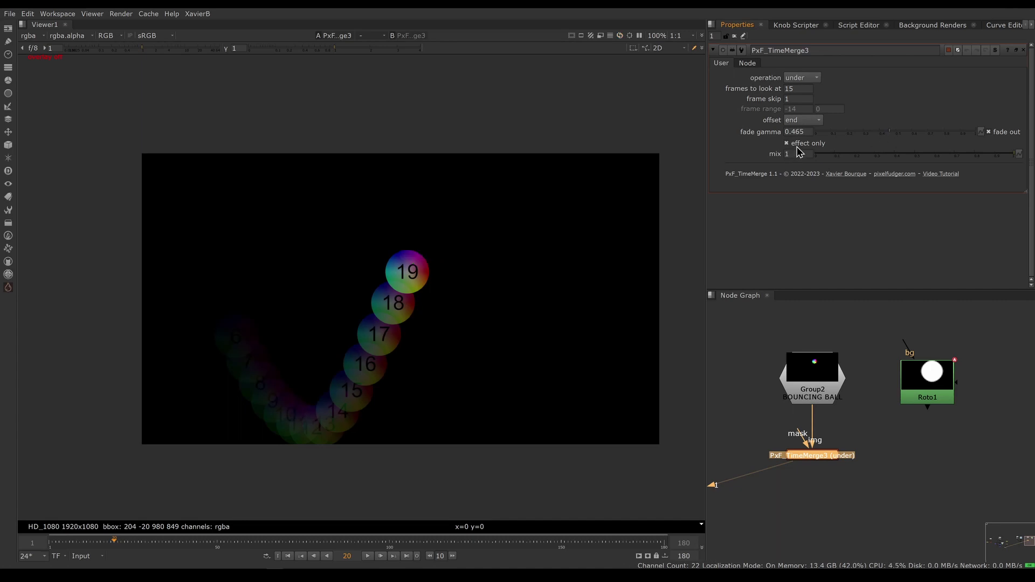
pyautogui.click(797, 147)
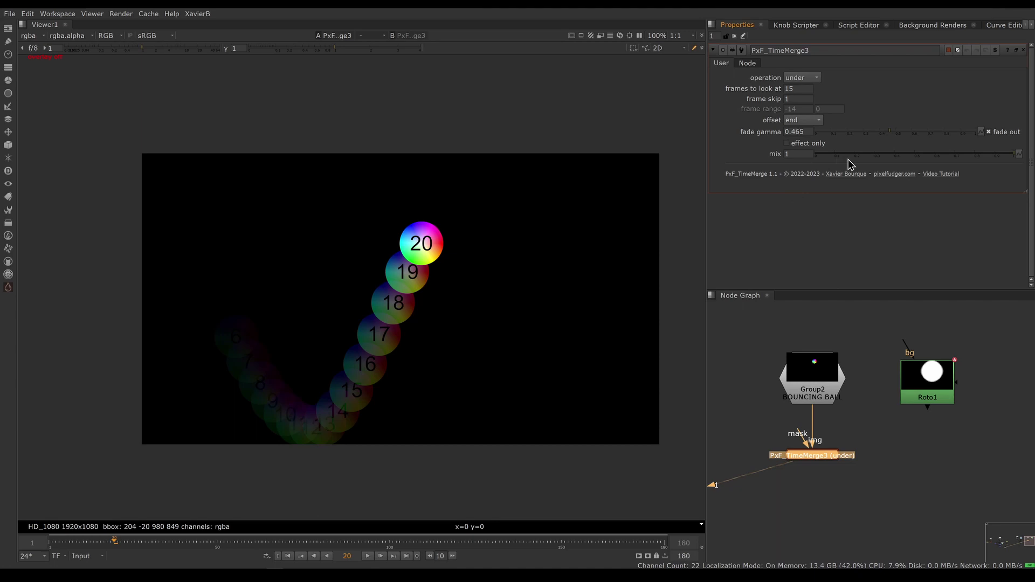
# Step: Lower PxF_TimeMerge3's mix to 0 to compare with the original ball, and restore it to 1
pyautogui.moveTo(1011, 156); pyautogui.dragTo(792, 157)
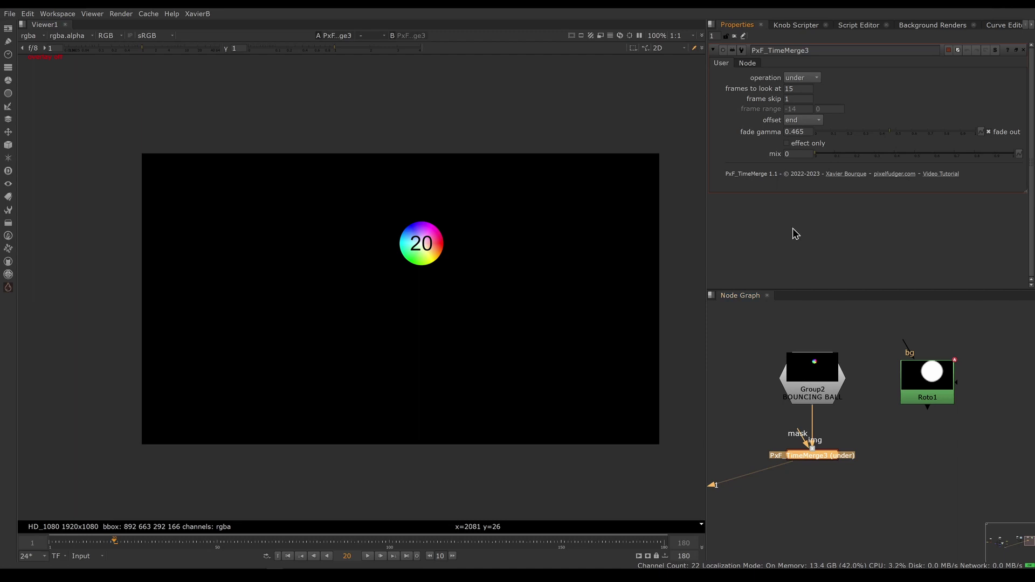
pyautogui.moveTo(827, 160); pyautogui.dragTo(1016, 157)
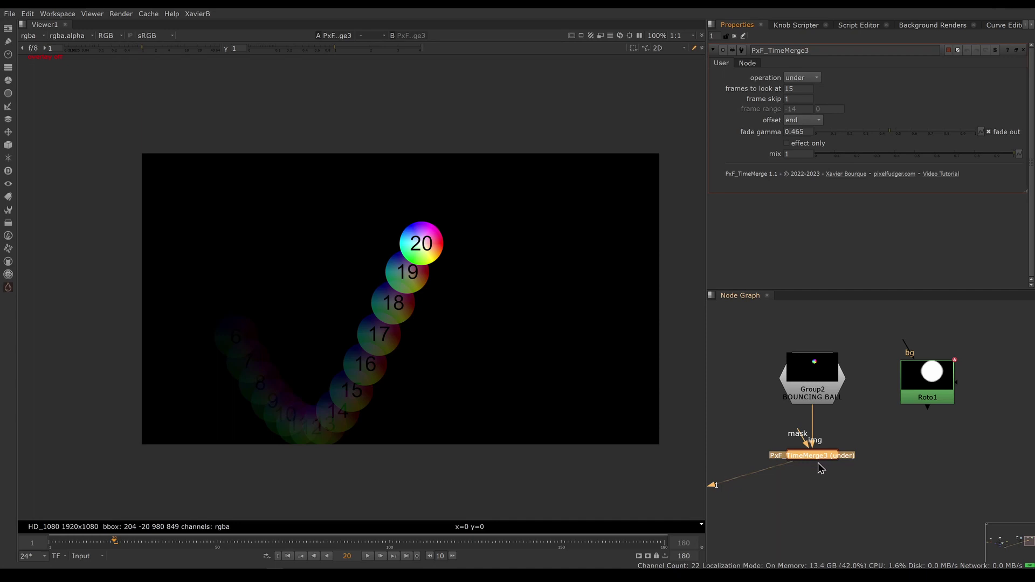
# Step: Connect PxF_TimeMerge3's mask input to Roto1 and move the Ellipse1 shape slightly left and down over the ball trail
pyautogui.moveTo(800, 435); pyautogui.dragTo(933, 387)
pyautogui.click(933, 387)
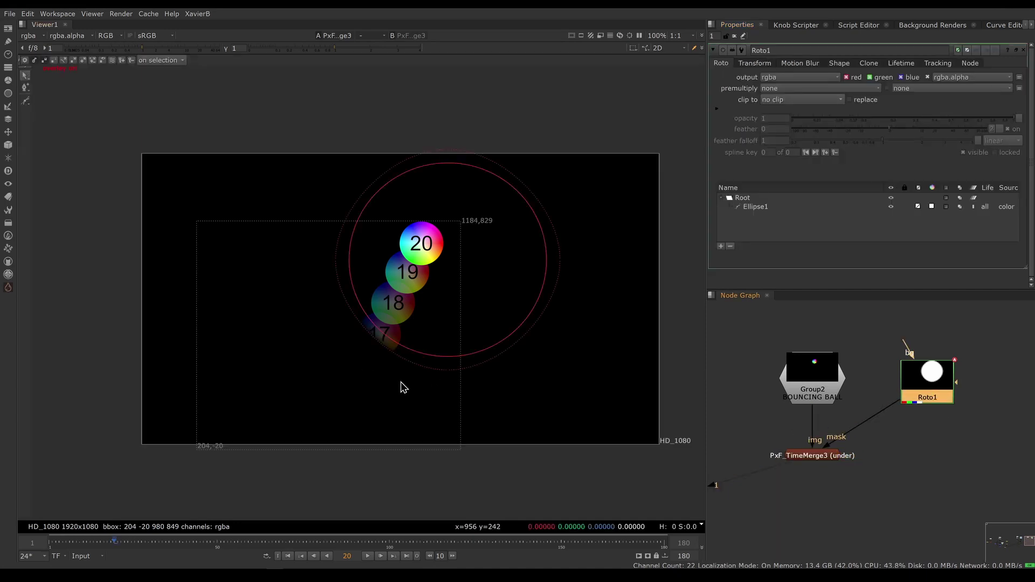
pyautogui.moveTo(314, 104); pyautogui.dragTo(618, 390)
pyautogui.moveTo(504, 276); pyautogui.dragTo(455, 296)
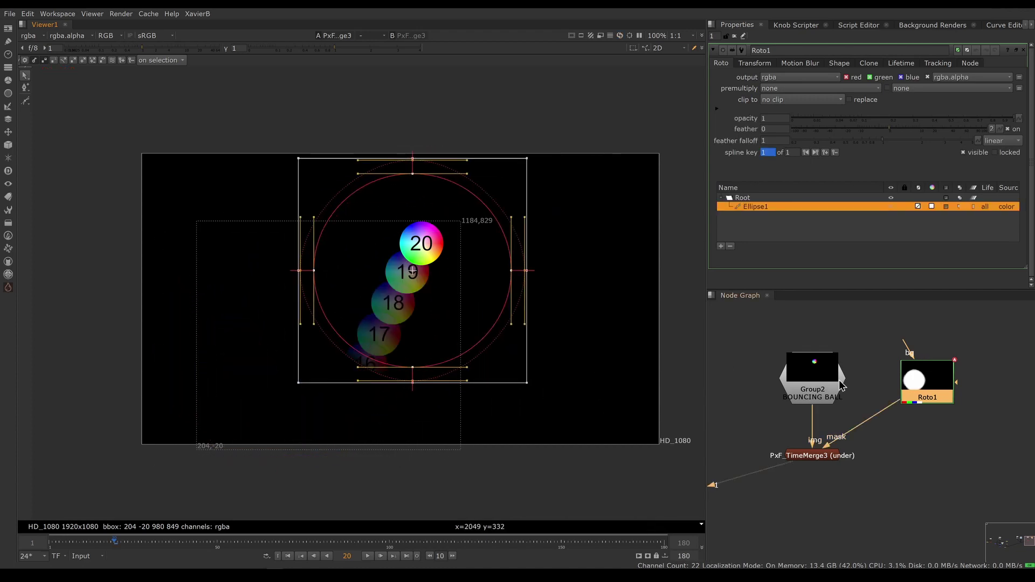
# Step: Disconnect Roto1 from PxF_TimeMerge3's mask input and show that node's properties with the viewer overlay hidden
pyautogui.moveTo(898, 404); pyautogui.dragTo(849, 452)
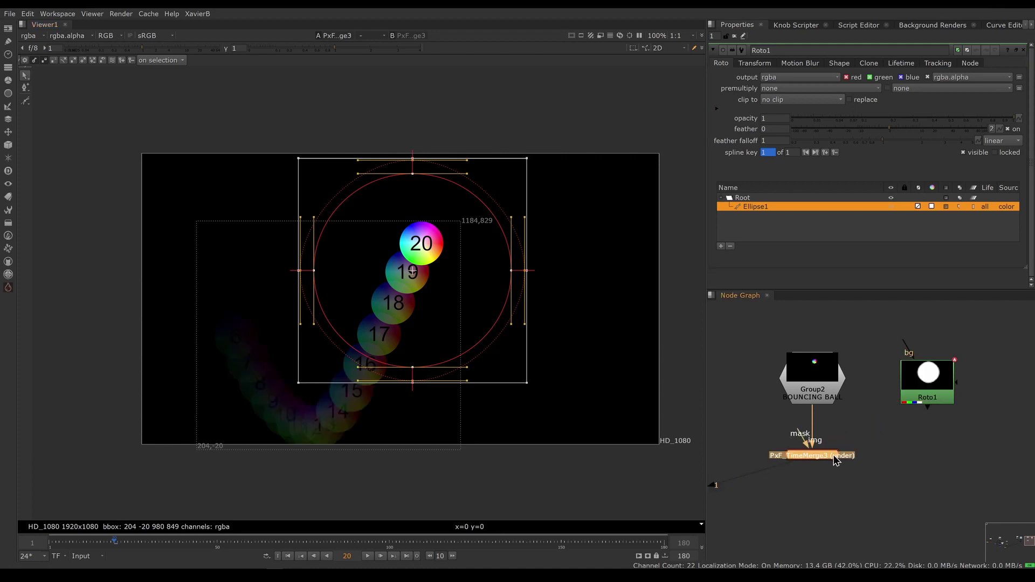
pyautogui.doubleClick(837, 457)
pyautogui.press('o')
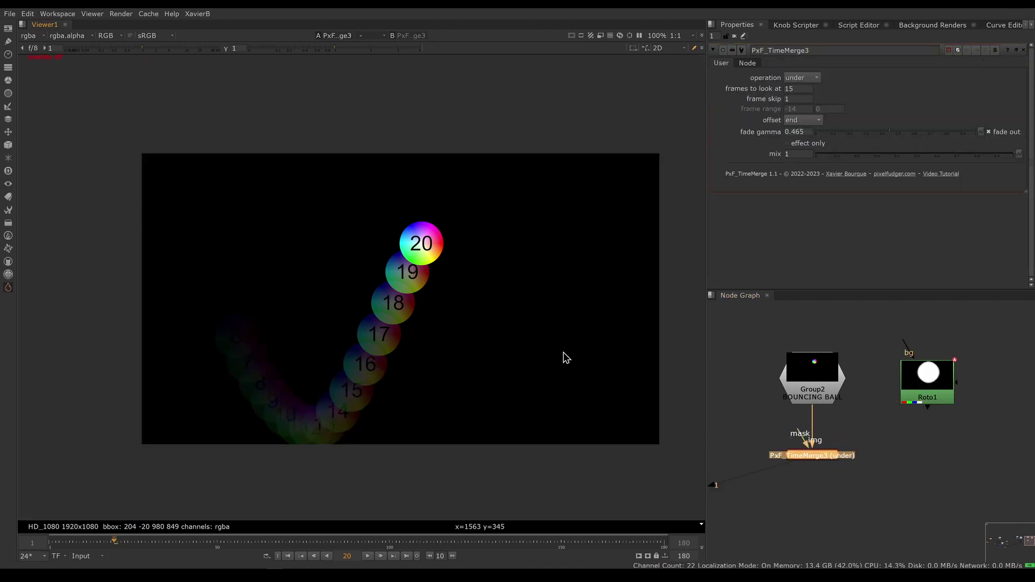